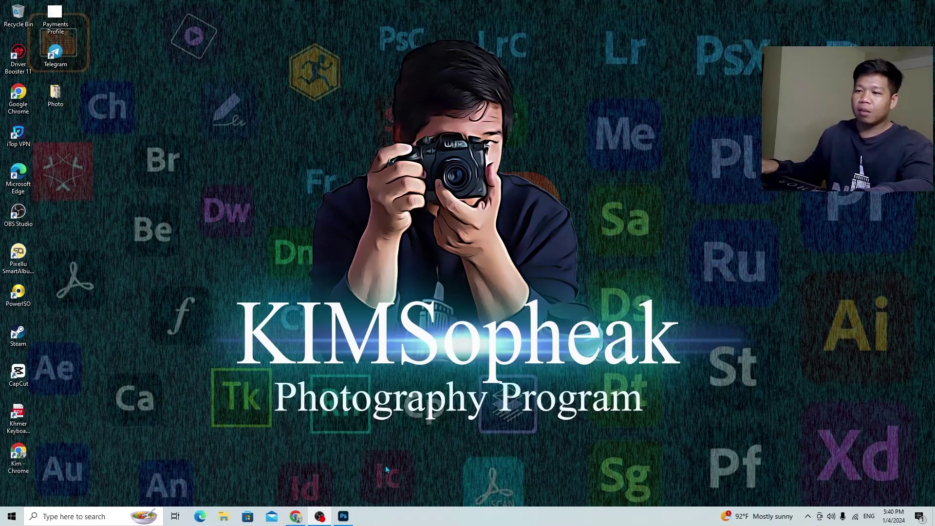
Drag all seven photos from the Desktop Photo folder into Photoshop to open them
{"action": "left_click", "coordinate": [350, 519]}
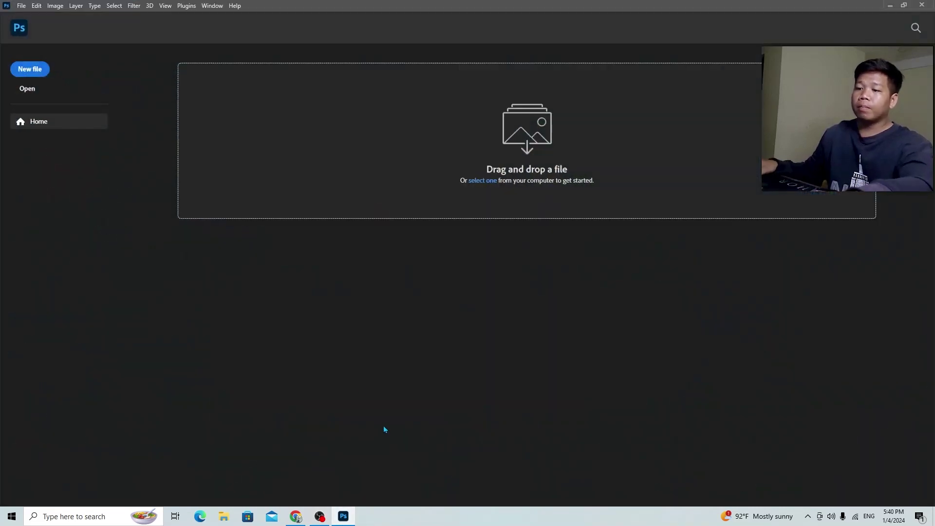
{"action": "left_click", "coordinate": [224, 516]}
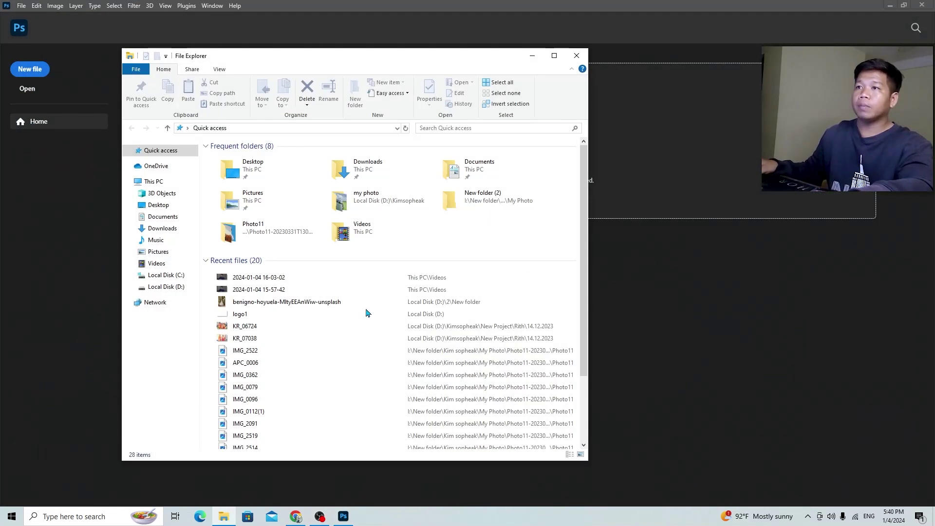
{"action": "left_click_drag", "start_coordinate": [460, 50], "coordinate": [583, 20]}
{"action": "left_click", "coordinate": [283, 175]}
{"action": "double_click", "coordinate": [356, 136]}
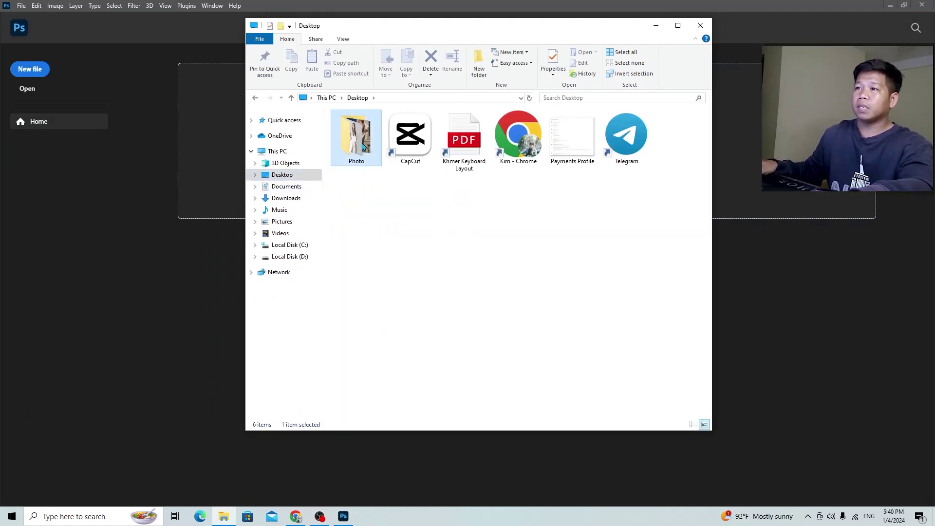
{"action": "left_click_drag", "start_coordinate": [700, 222], "coordinate": [341, 111]}
{"action": "left_click_drag", "start_coordinate": [359, 146], "coordinate": [135, 328]}
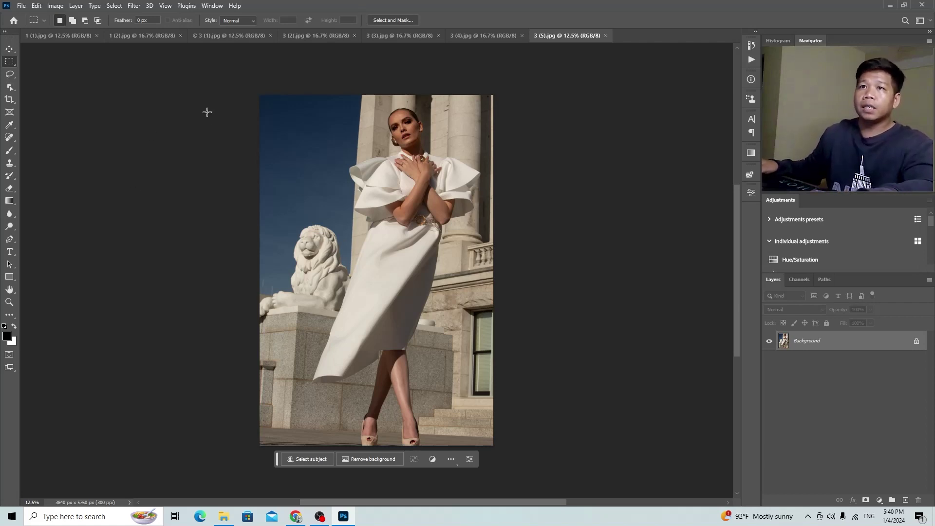
Place logo1 from File Explorer onto the pier wedding photo 1 (2).jpg
{"action": "left_click", "coordinate": [49, 38]}
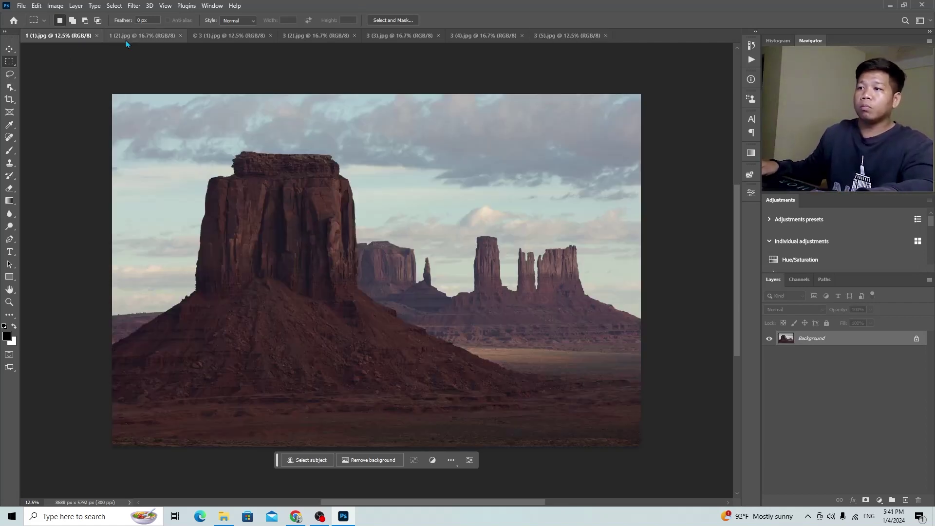
{"action": "left_click", "coordinate": [126, 38]}
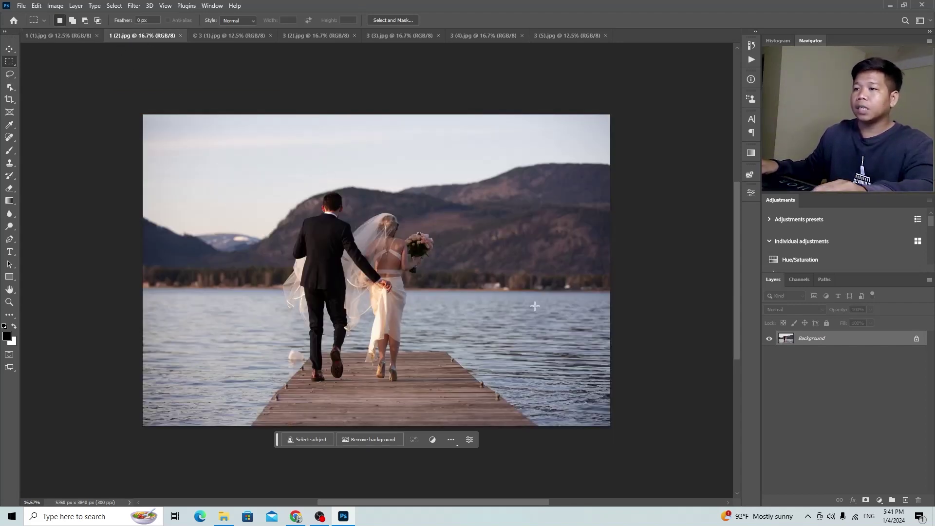
{"action": "key", "text": "alt+Tab"}
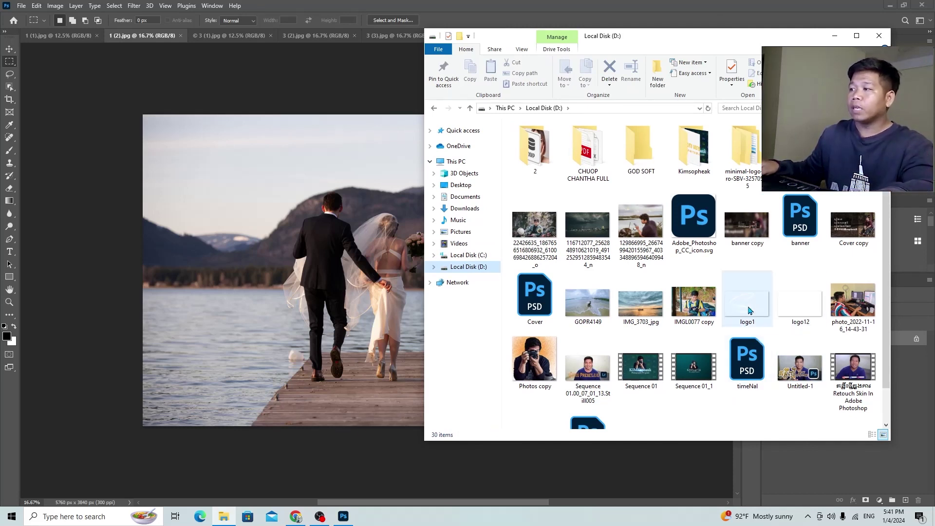
{"action": "left_click_drag", "start_coordinate": [748, 311], "coordinate": [291, 295]}
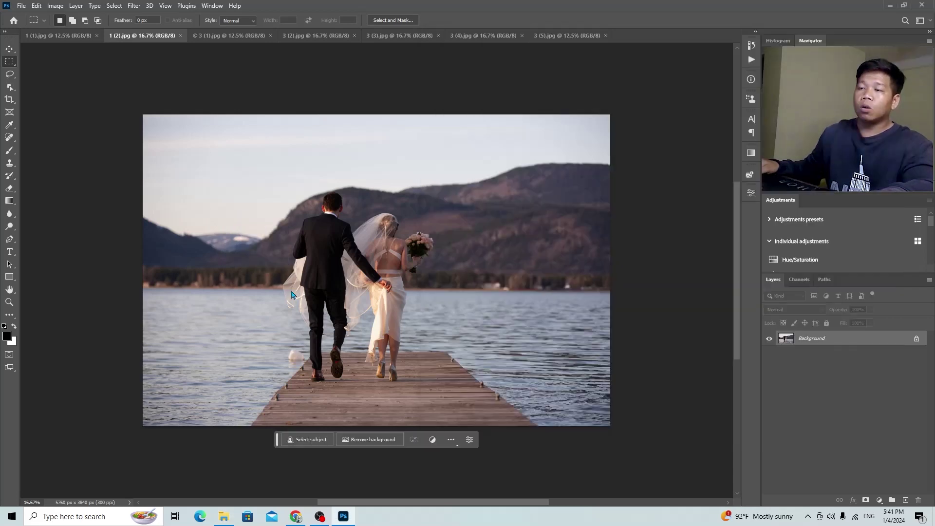
Resize the logo and position it bottom-centre over the pier, then commit
{"action": "left_click_drag", "start_coordinate": [398, 288], "coordinate": [361, 257]}
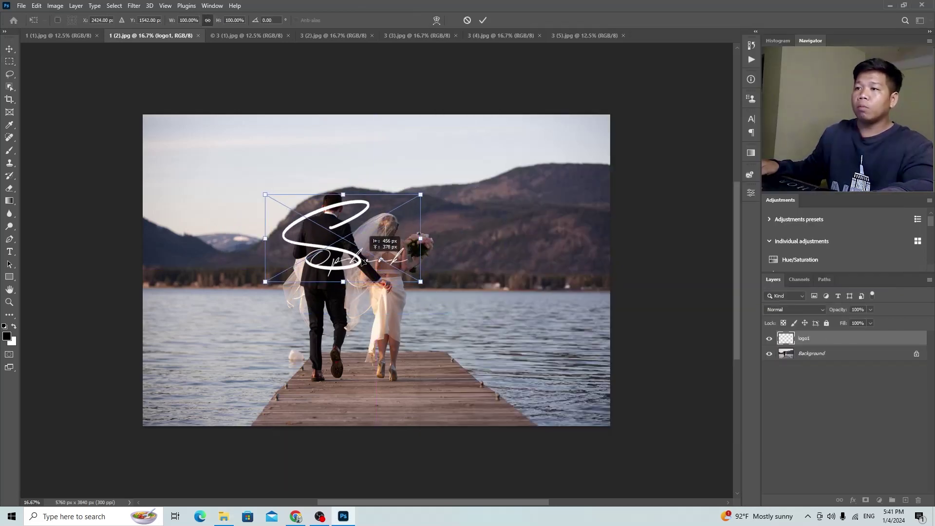
{"action": "left_click_drag", "start_coordinate": [417, 282], "coordinate": [377, 267]}
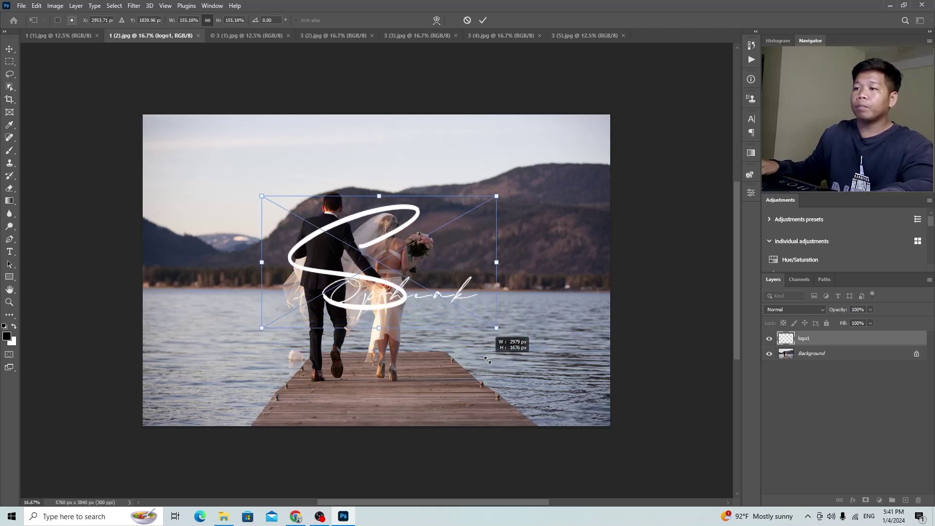
{"action": "left_click_drag", "start_coordinate": [377, 267], "coordinate": [503, 332]}
{"action": "left_click_drag", "start_coordinate": [262, 196], "coordinate": [241, 182]}
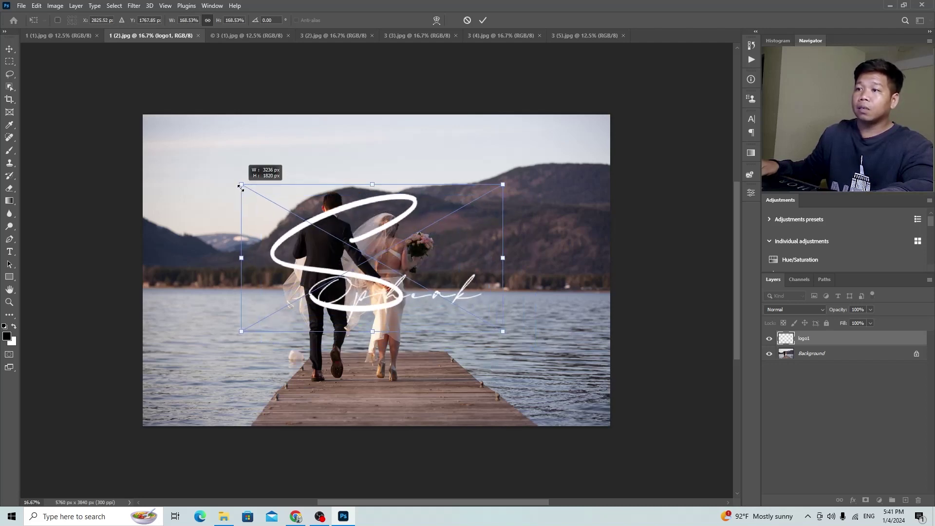
{"action": "left_click_drag", "start_coordinate": [430, 252], "coordinate": [428, 288]}
{"action": "left_click_drag", "start_coordinate": [503, 220], "coordinate": [388, 288]}
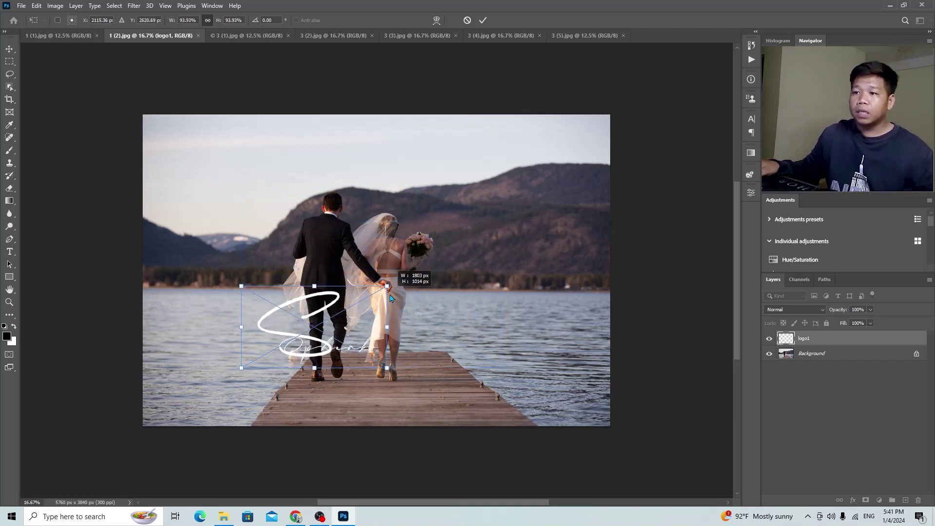
{"action": "left_click_drag", "start_coordinate": [370, 363], "coordinate": [448, 451]}
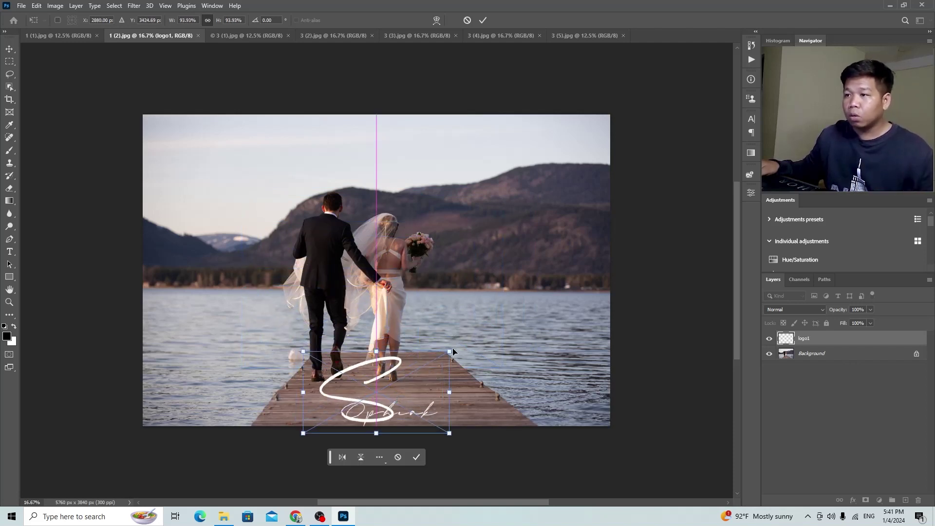
{"action": "left_click_drag", "start_coordinate": [452, 349], "coordinate": [435, 358]}
{"action": "left_click_drag", "start_coordinate": [401, 393], "coordinate": [403, 398]}
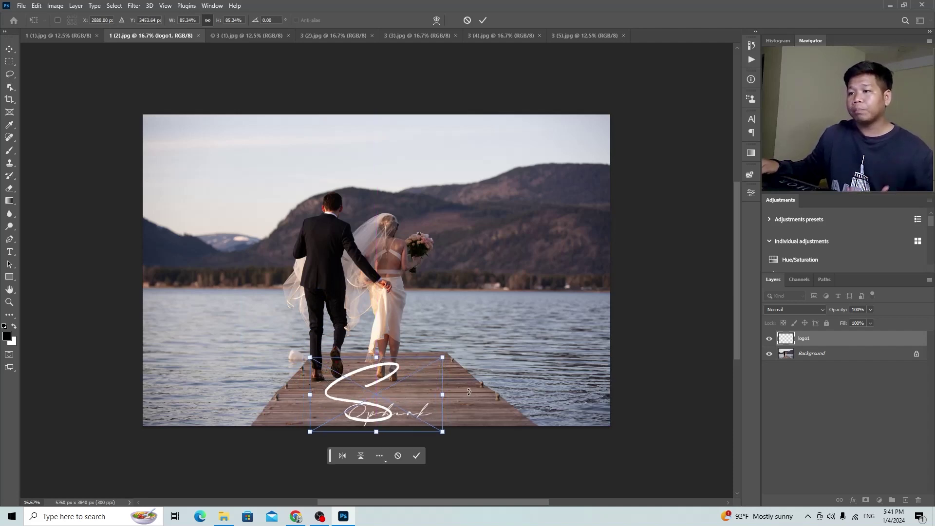
{"action": "key", "text": "Return"}
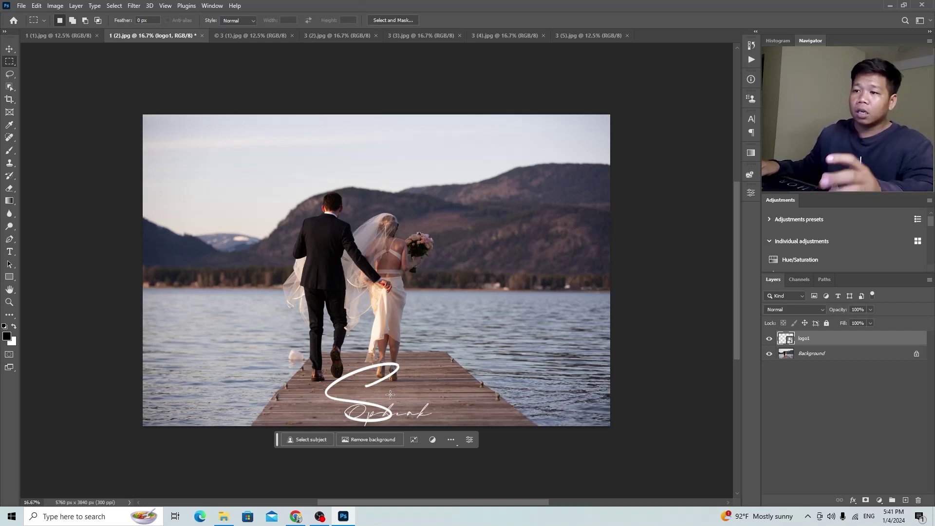
Nudge the logo slightly higher along the centre line and check its layer opacity
{"action": "key", "text": "ctrl+t"}
{"action": "left_click_drag", "start_coordinate": [394, 420], "coordinate": [393, 414]}
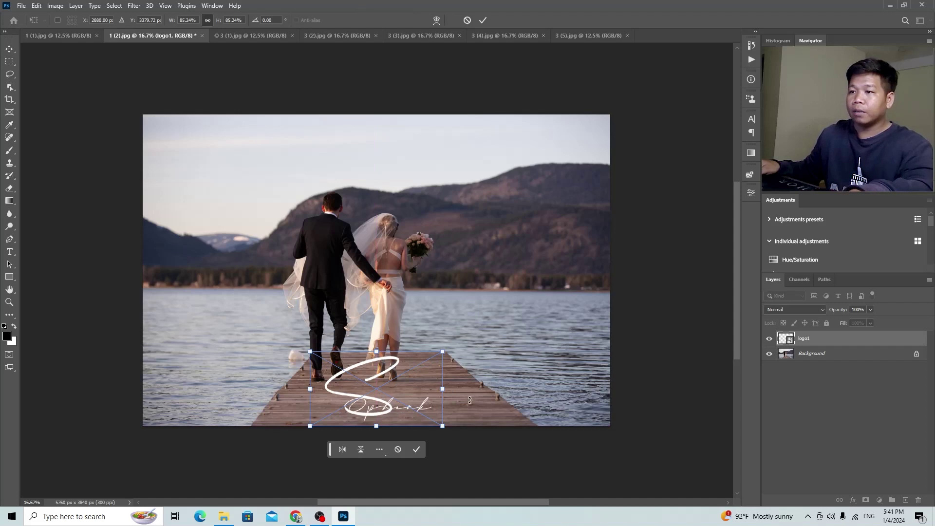
{"action": "key", "text": "Return"}
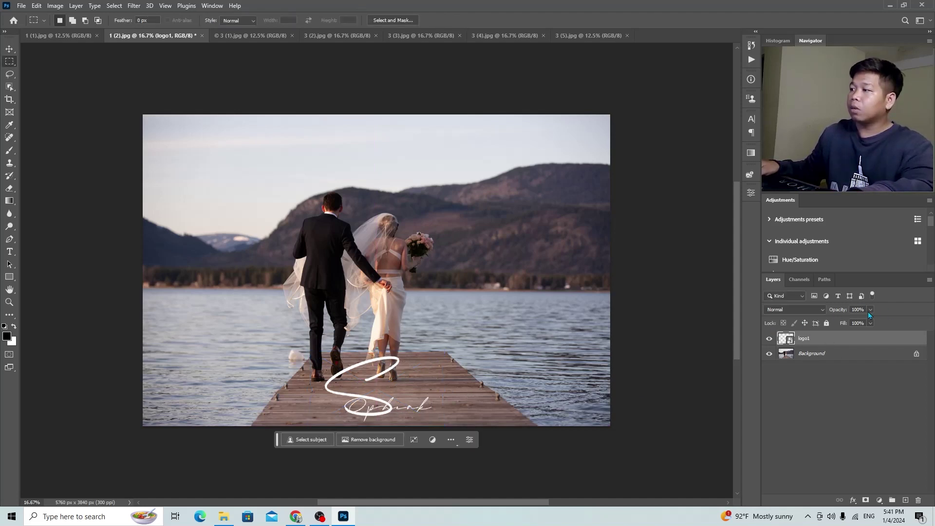
{"action": "left_click", "coordinate": [871, 310]}
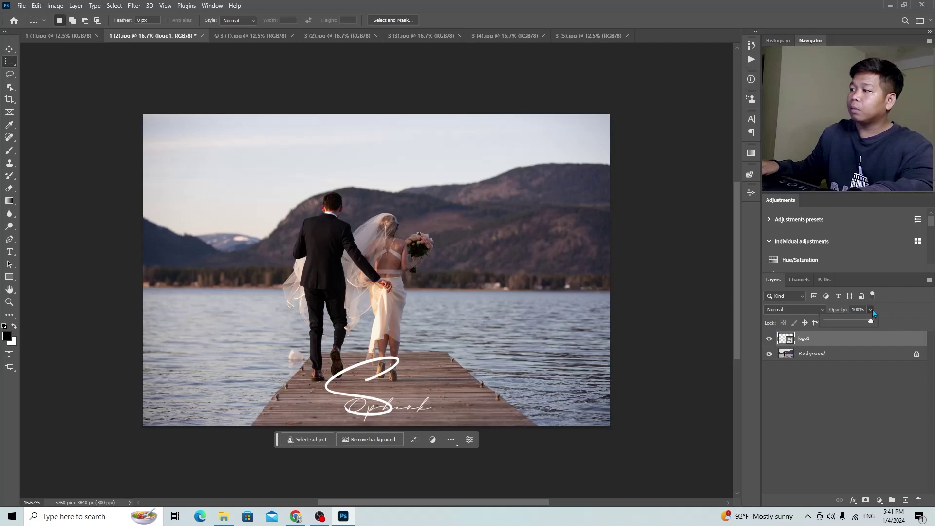
{"action": "left_click", "coordinate": [861, 310]}
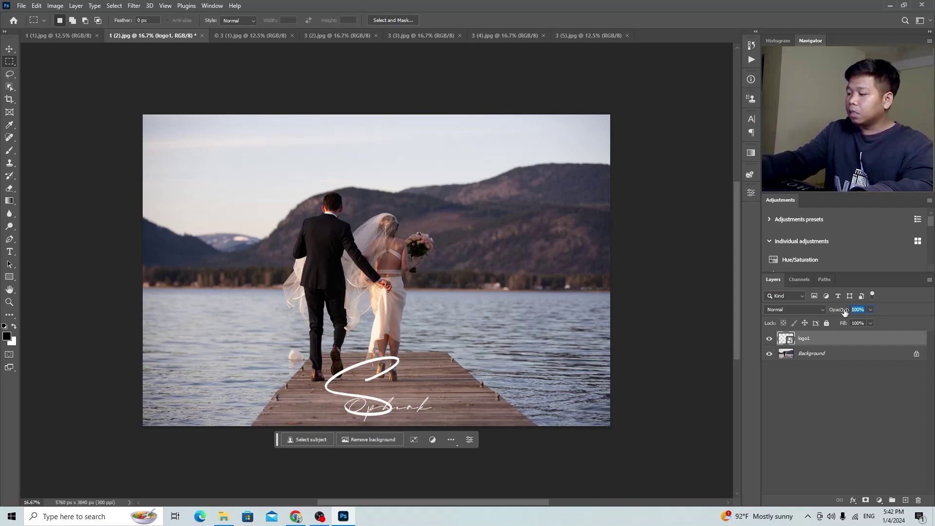
{"action": "type", "text": "10"}
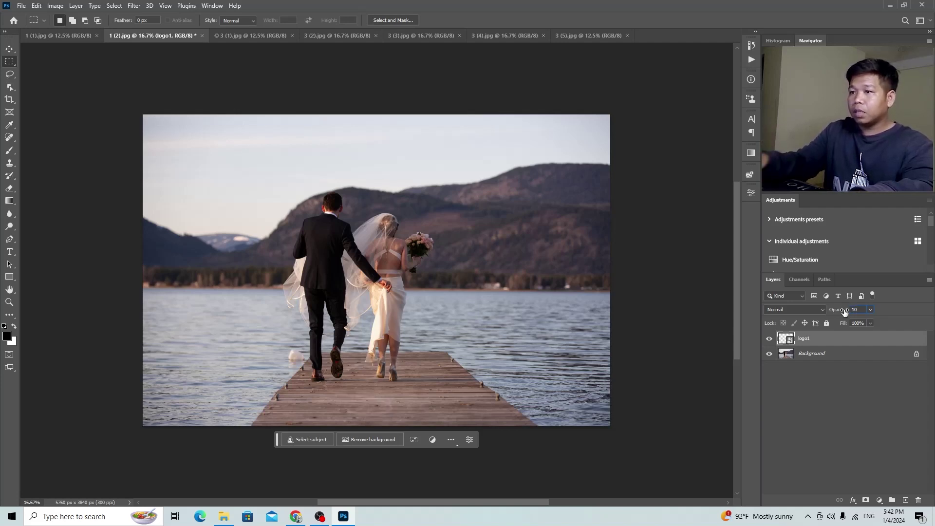
{"action": "key", "text": "Return"}
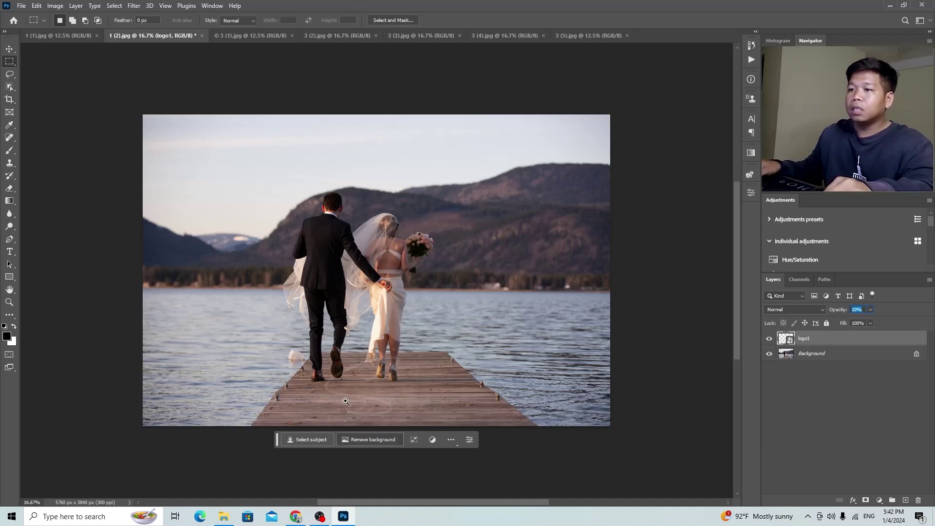
{"action": "left_click_drag", "start_coordinate": [356, 385], "coordinate": [447, 360]}
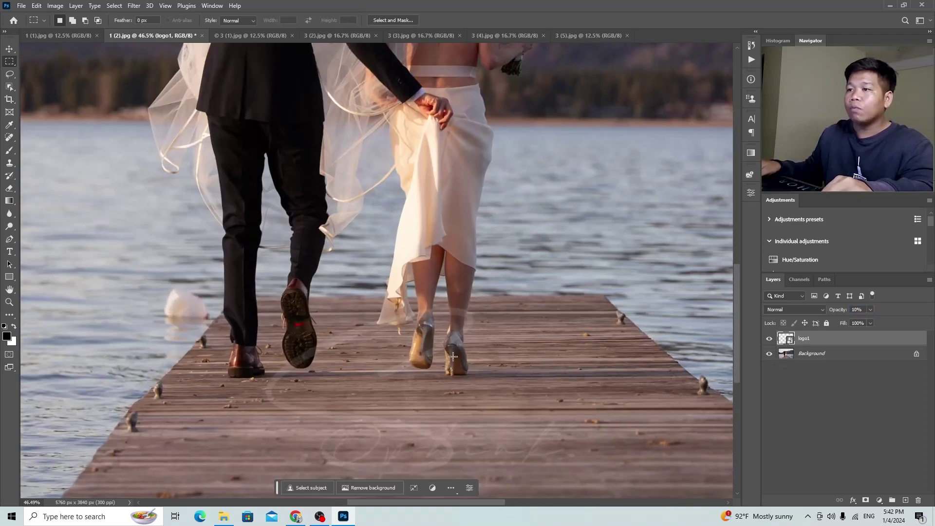
{"action": "left_click_drag", "start_coordinate": [505, 309], "coordinate": [392, 379]}
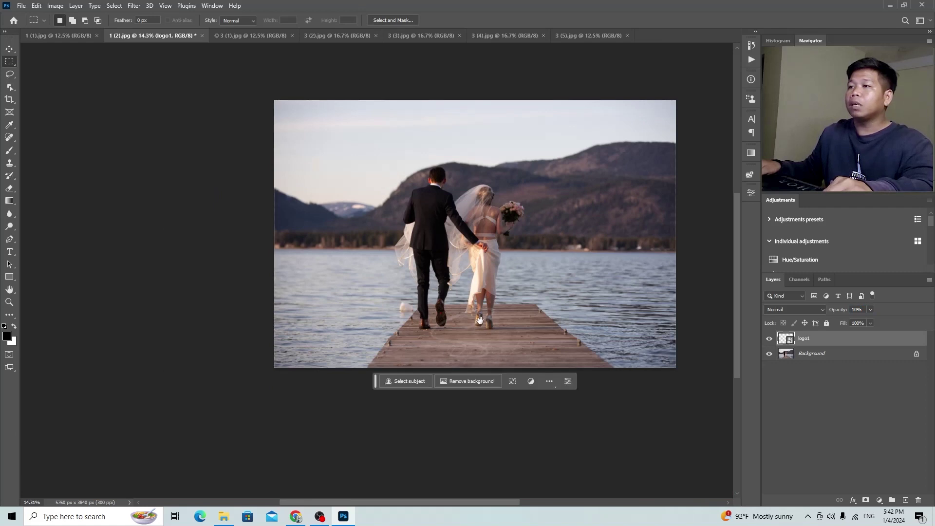
{"action": "left_click_drag", "start_coordinate": [479, 319], "coordinate": [442, 330]}
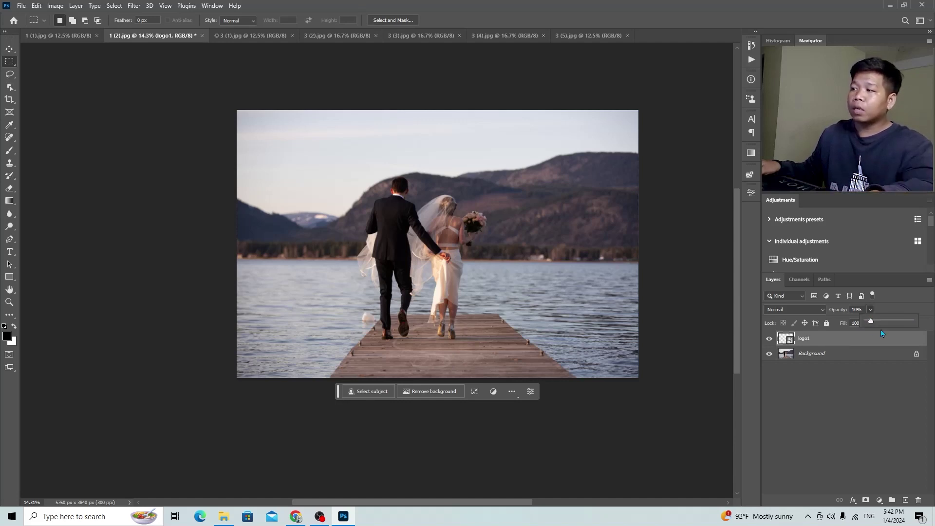
{"action": "left_click_drag", "start_coordinate": [911, 319], "coordinate": [921, 318]}
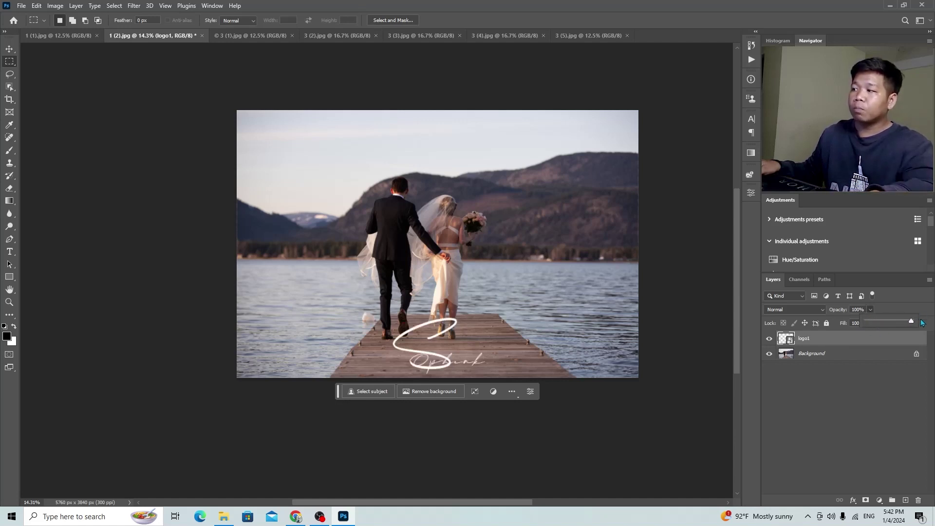
Keep logo1's fill at 100% and set its layer opacity to 10%
{"action": "left_click", "coordinate": [896, 301]}
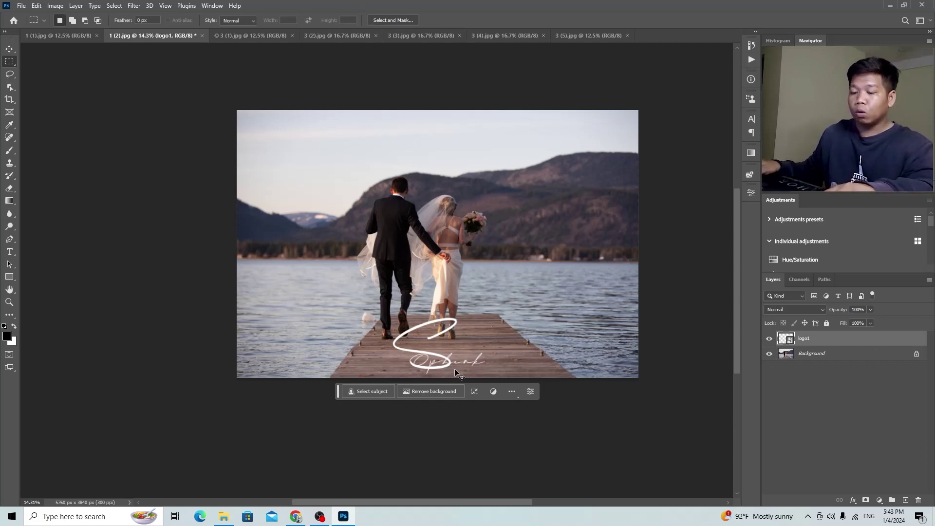
{"action": "key", "text": "ctrl+t"}
{"action": "key", "text": "Return"}
{"action": "key", "text": "1"}
{"action": "scroll", "coordinate": [424, 356], "scroll_direction": "up", "scroll_amount": 2}
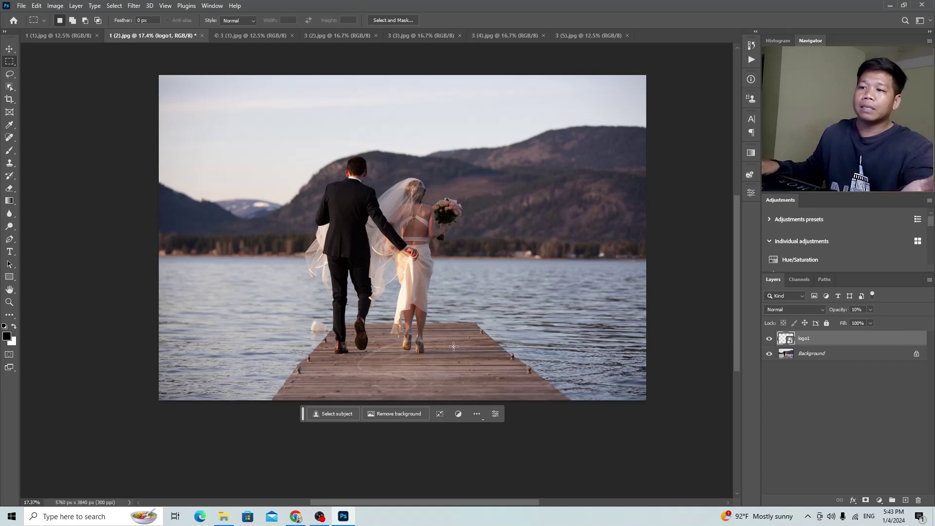
Scale the 10% logo up across most of the photo, nudged slightly upward
{"action": "key", "text": "ctrl+t"}
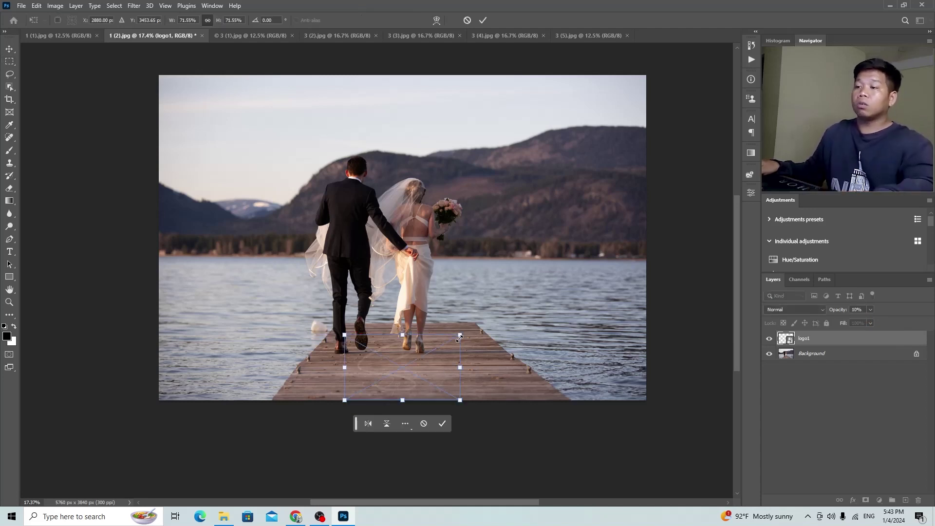
{"action": "left_click_drag", "start_coordinate": [459, 335], "coordinate": [559, 279]}
{"action": "left_click_drag", "start_coordinate": [344, 279], "coordinate": [189, 191]}
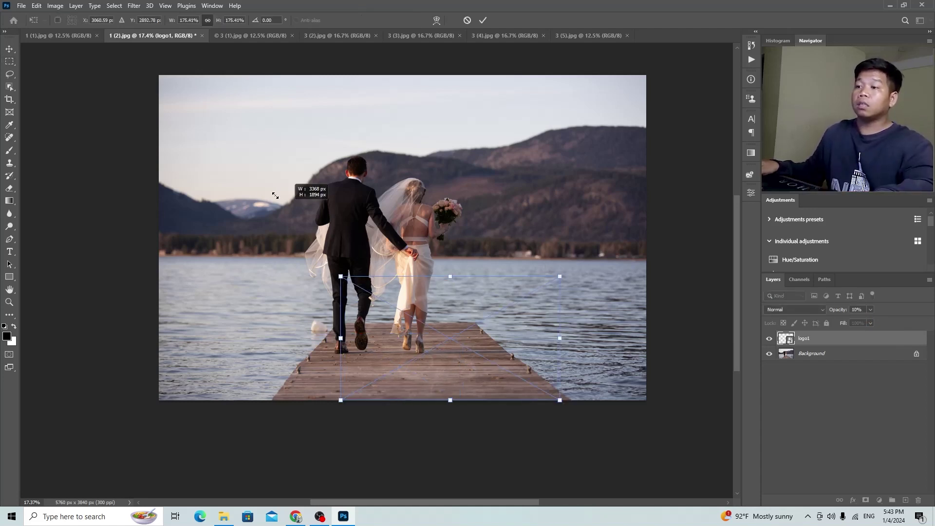
{"action": "left_click_drag", "start_coordinate": [559, 191], "coordinate": [627, 153]}
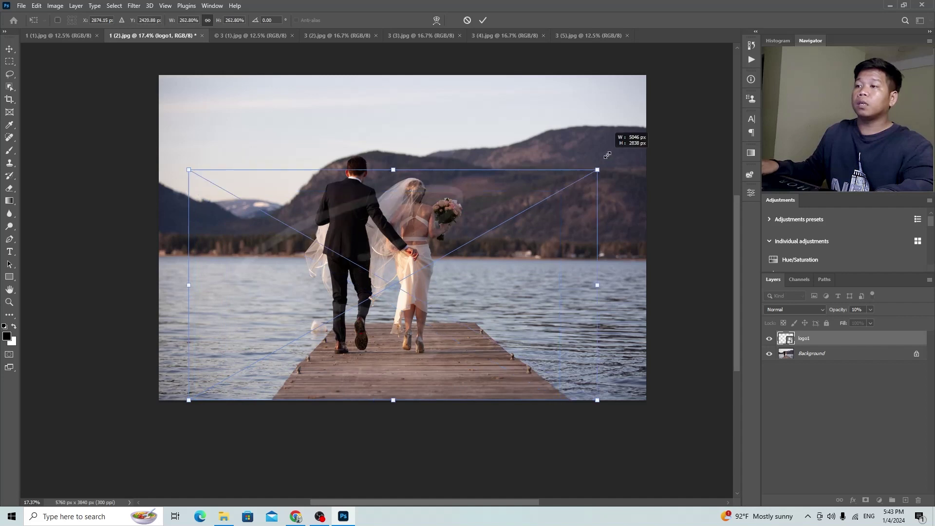
{"action": "left_click_drag", "start_coordinate": [188, 151], "coordinate": [142, 125]}
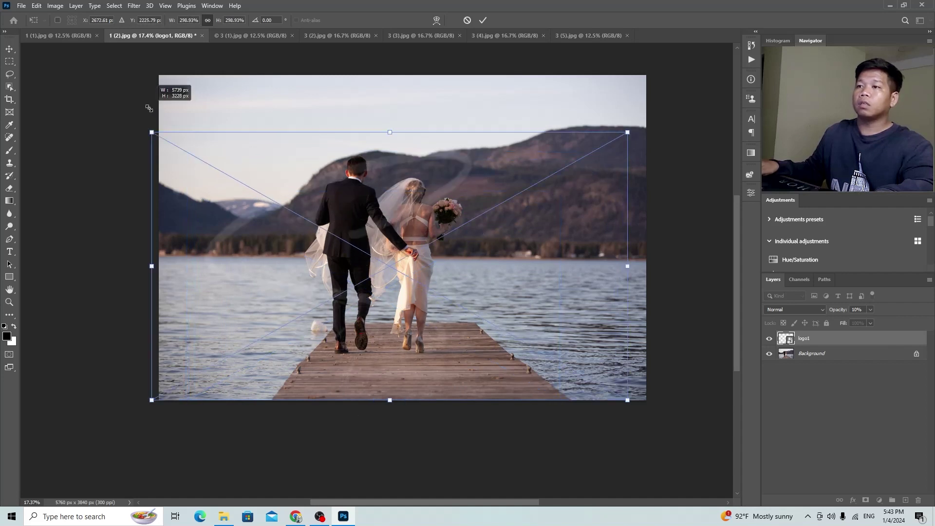
{"action": "left_click_drag", "start_coordinate": [627, 125], "coordinate": [654, 110]}
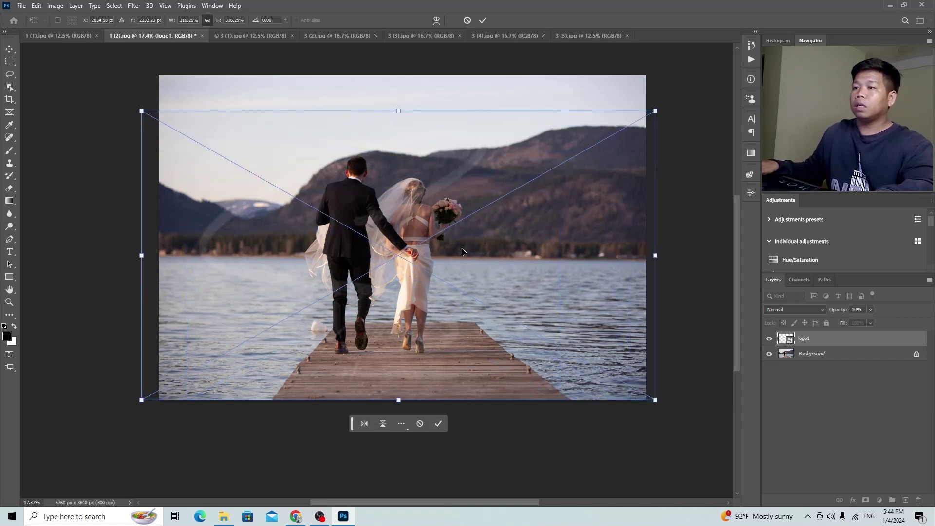
{"action": "left_click_drag", "start_coordinate": [460, 251], "coordinate": [461, 238]}
{"action": "key", "text": "Return"}
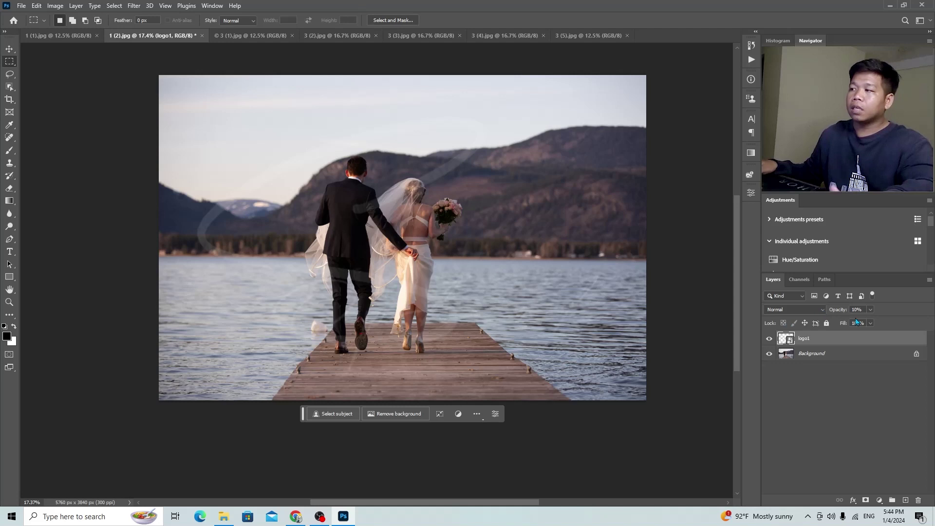
Set logo1's fill to 20%, then zoom in on the mountains and back out to inspect
{"action": "left_click", "coordinate": [869, 324]}
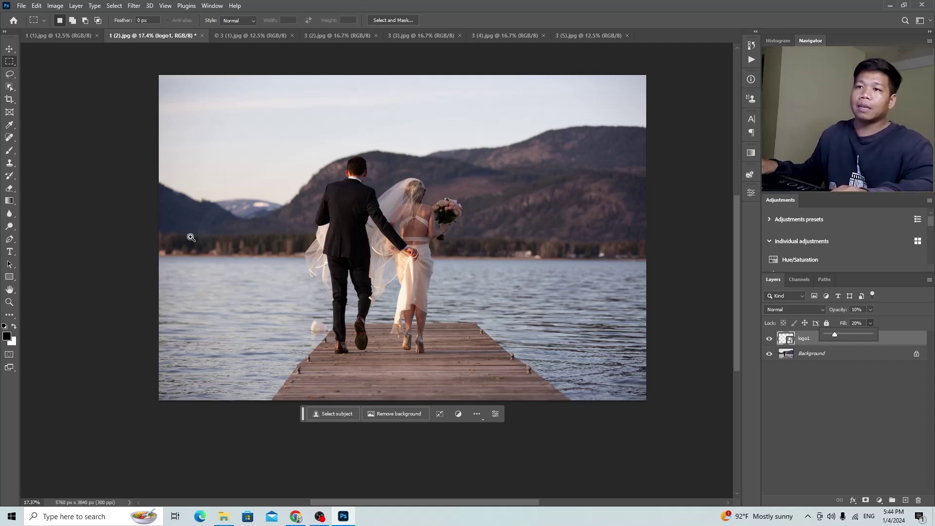
{"action": "left_click_drag", "start_coordinate": [228, 229], "coordinate": [287, 226]}
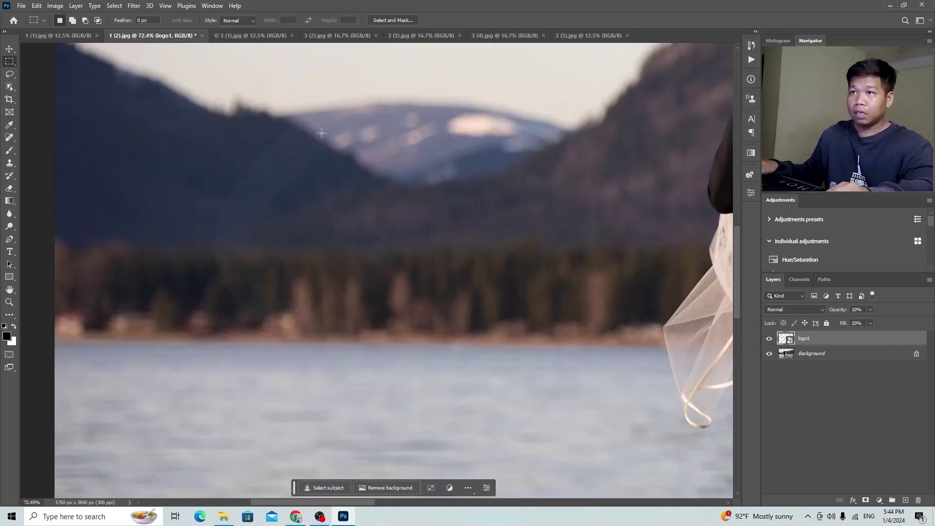
{"action": "mouse_move", "coordinate": [503, 207]}
{"action": "left_mouse_down"}
{"action": "mouse_move", "coordinate": [614, 188]}
{"action": "mouse_move", "coordinate": [494, 234]}
{"action": "left_mouse_up"}
{"action": "scroll", "coordinate": [439, 214], "scroll_direction": "up", "scroll_amount": 1}
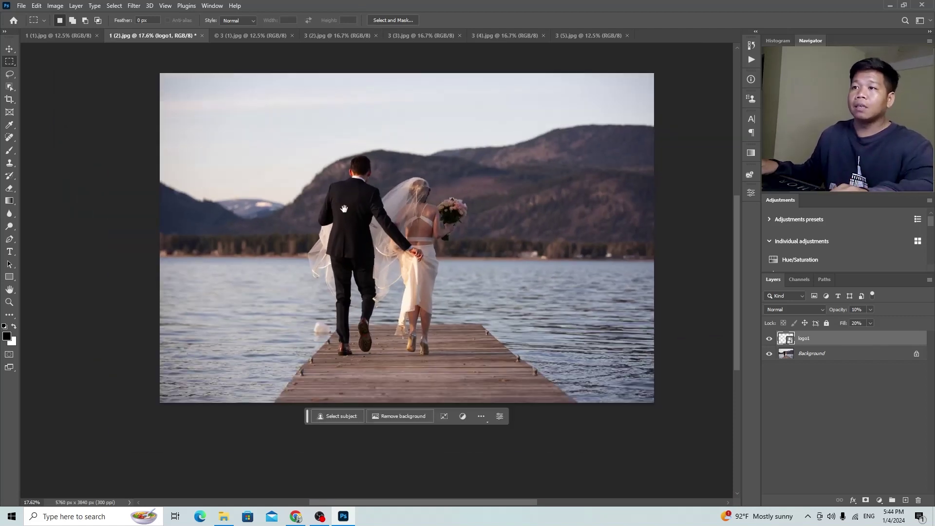
Scrub the logo opacity down toward 8%, zooming in on the couple and back out
{"action": "left_click_drag", "start_coordinate": [362, 205], "coordinate": [382, 202]}
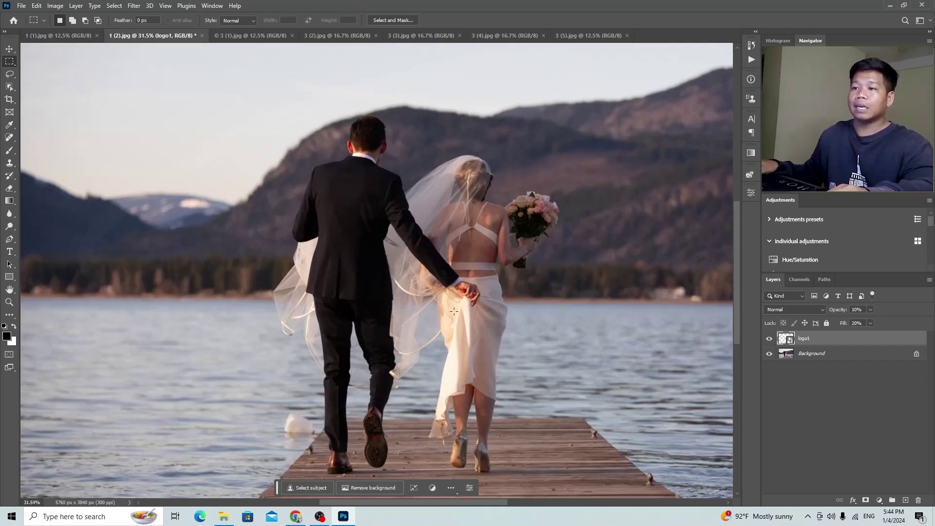
{"action": "scroll", "coordinate": [496, 161], "scroll_direction": "down", "scroll_amount": 2}
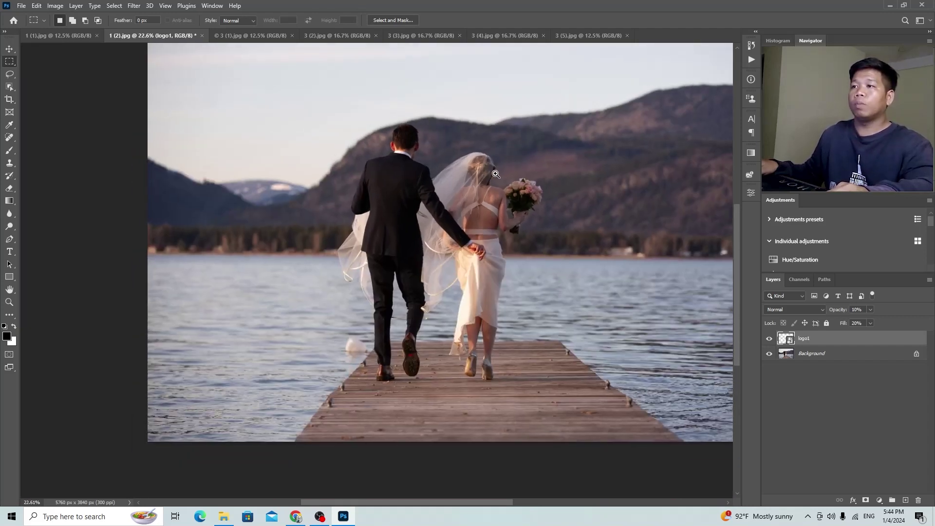
{"action": "scroll", "coordinate": [495, 173], "scroll_direction": "up", "scroll_amount": 2}
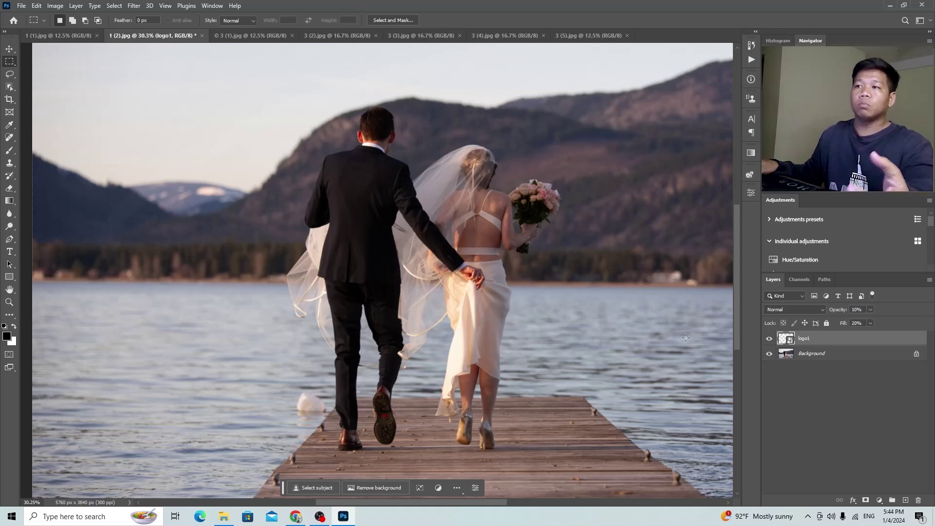
{"action": "left_click_drag", "start_coordinate": [881, 323], "coordinate": [879, 323]}
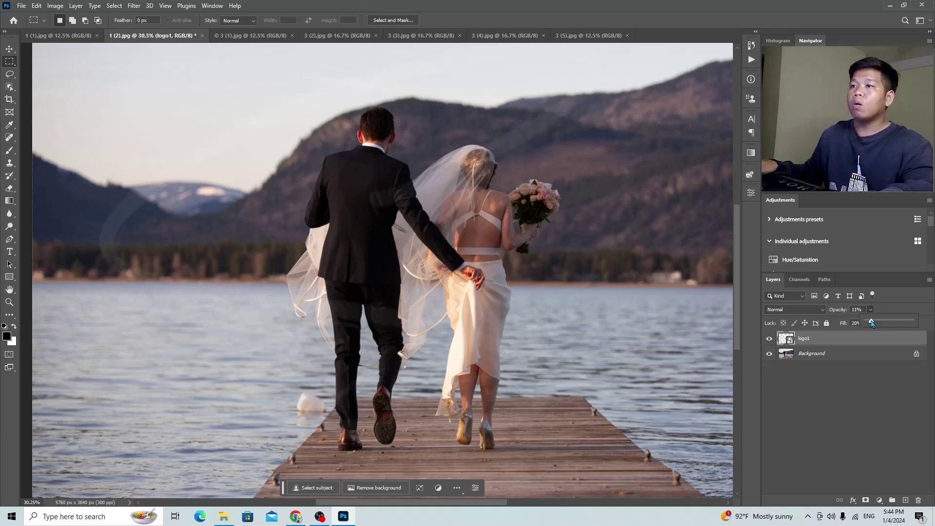
{"action": "left_click_drag", "start_coordinate": [869, 323], "coordinate": [869, 323]}
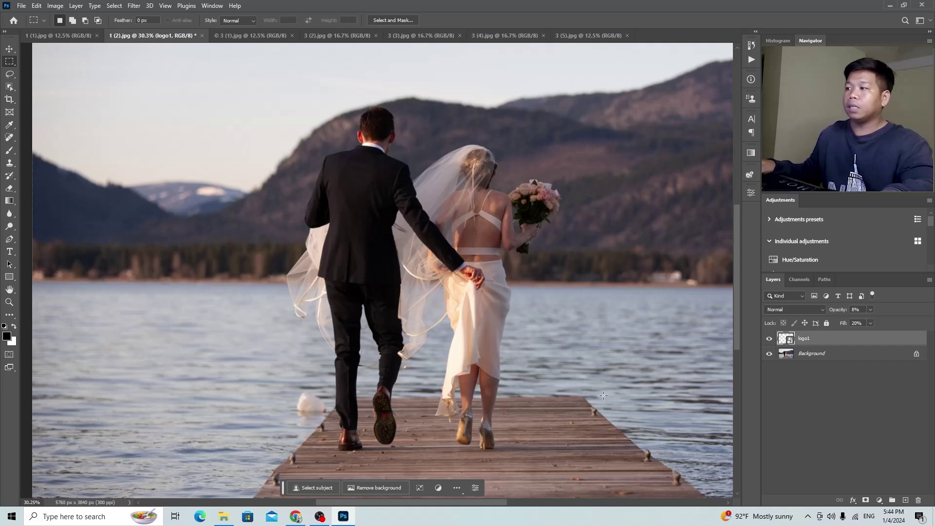
{"action": "left_click_drag", "start_coordinate": [483, 302], "coordinate": [429, 341]}
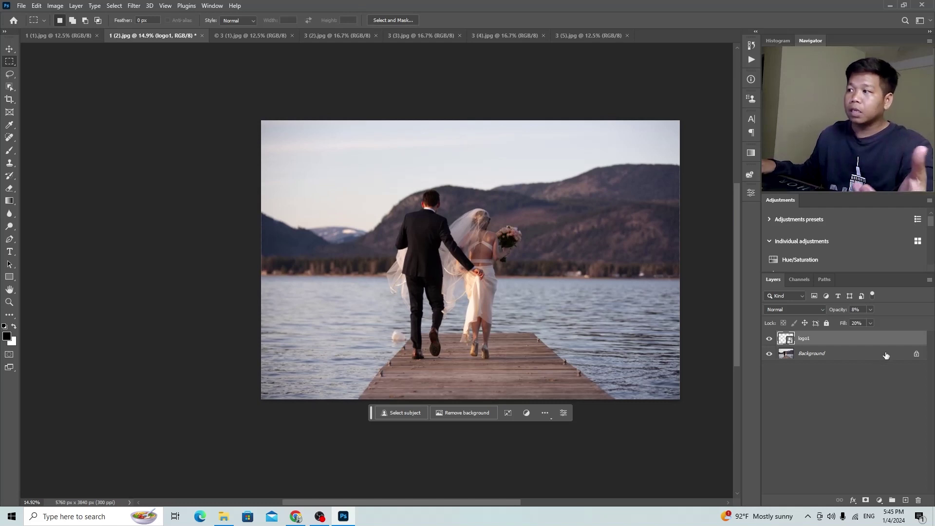
{"action": "left_click_drag", "start_coordinate": [844, 312], "coordinate": [845, 312]}
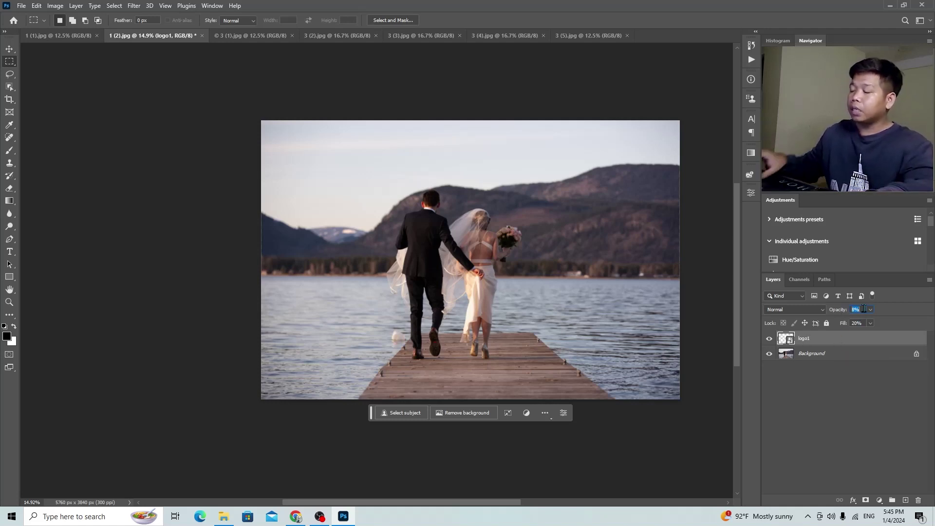
Set the logo layer to 20% opacity and 100% fill
{"action": "type", "text": "20"}
{"action": "key", "text": "Tab"}
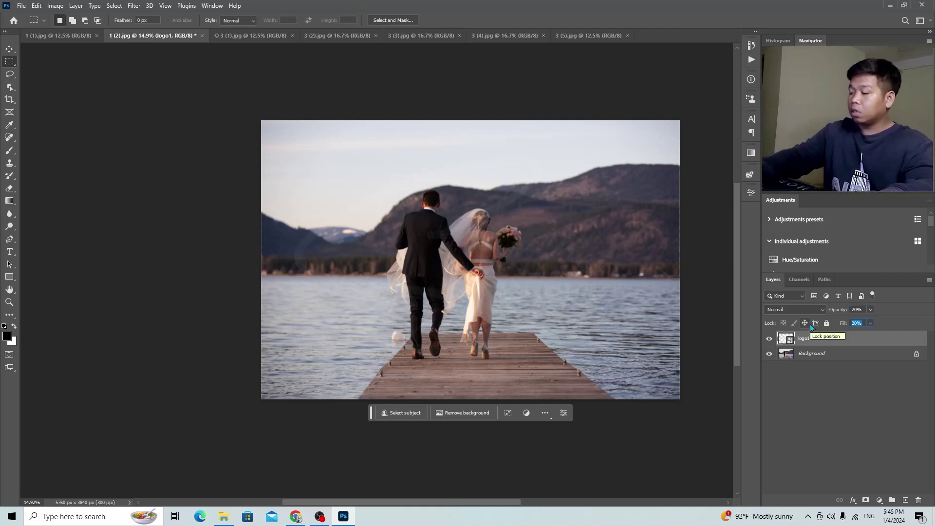
{"action": "type", "text": "10"}
{"action": "key", "text": "Return"}
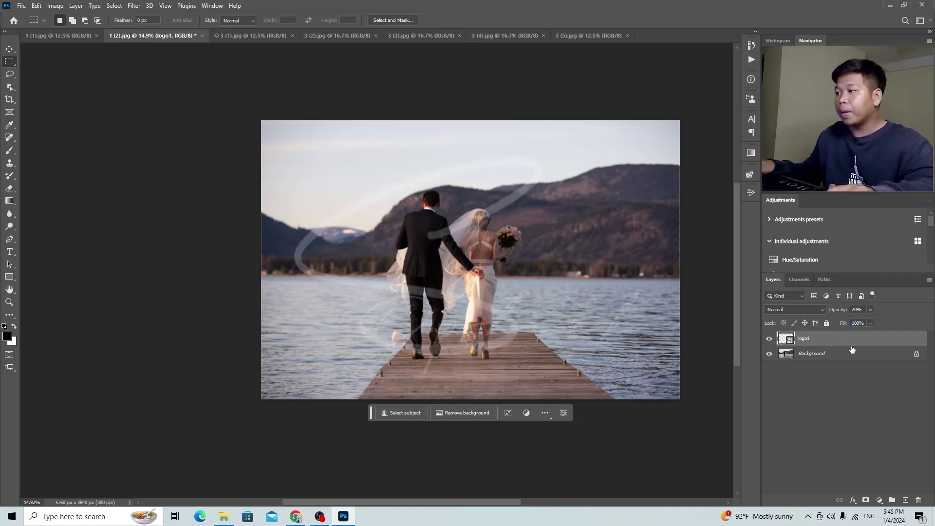
Shrink the logo to a small signature at the bottom of the pier
{"action": "key", "text": "ctrl+t"}
{"action": "mouse_move", "coordinate": [684, 140]}
{"action": "left_mouse_down"}
{"action": "mouse_move", "coordinate": [335, 332]}
{"action": "mouse_move", "coordinate": [499, 373]}
{"action": "left_mouse_up"}
{"action": "left_click", "coordinate": [509, 422]}
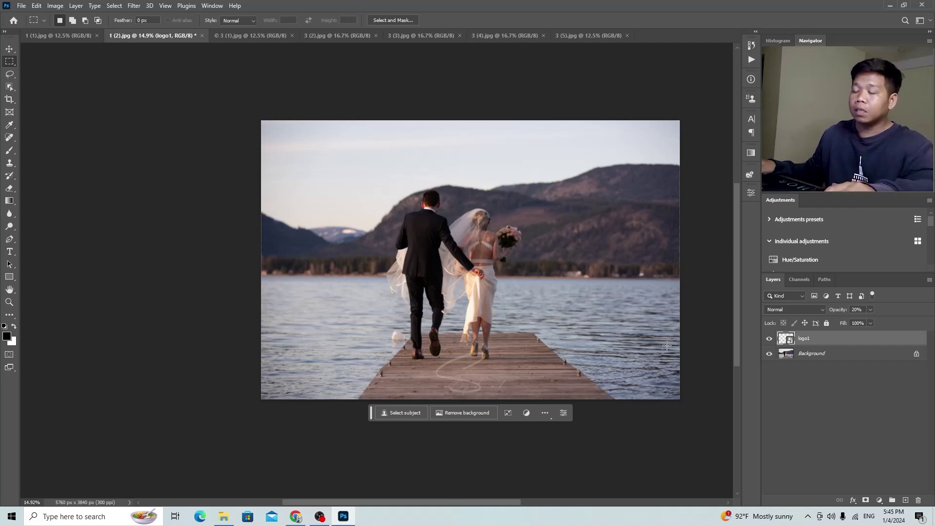
{"action": "key", "text": "ctrl+t"}
Shrink the logo slightly more and raise its opacity to 100%
{"action": "left_click_drag", "start_coordinate": [517, 348], "coordinate": [503, 356]}
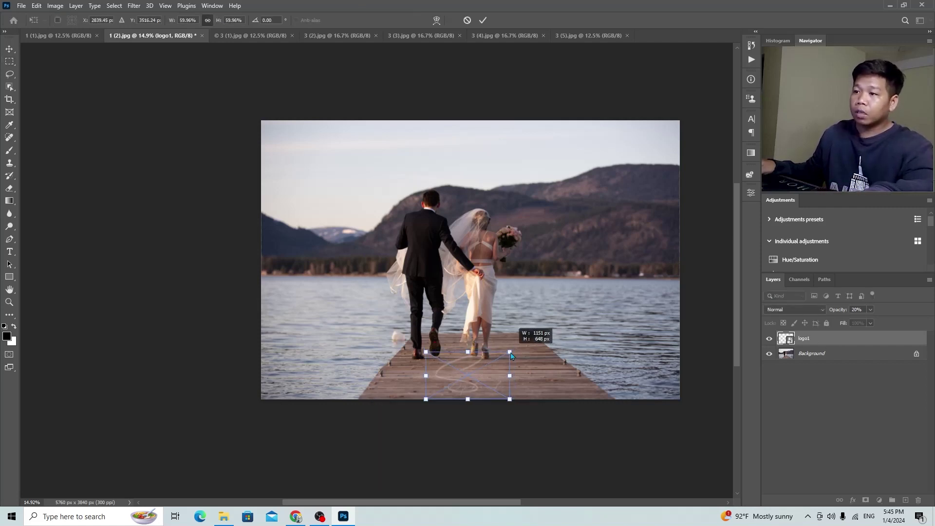
{"action": "key", "text": "Return"}
{"action": "left_click", "coordinate": [870, 309]}
{"action": "left_click_drag", "start_coordinate": [869, 320], "coordinate": [906, 321]}
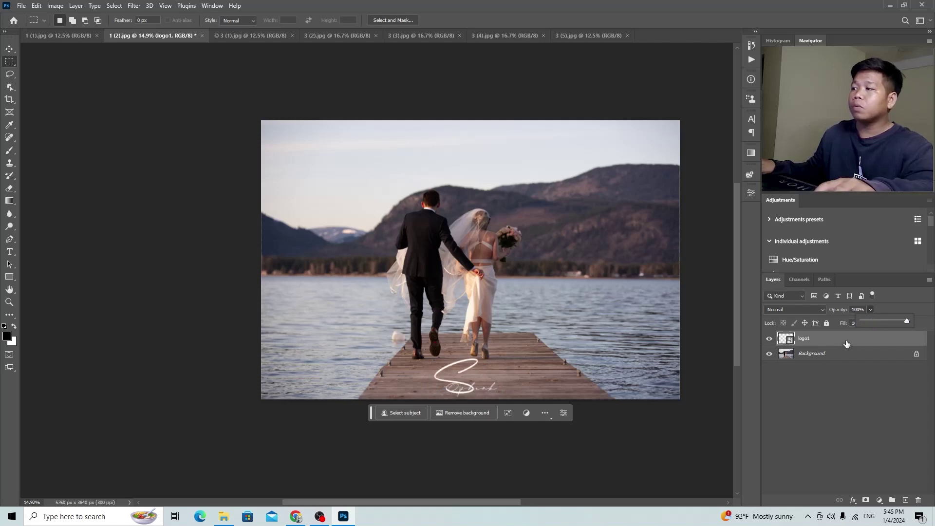
Shrink and centre the logo at the photo's bottom, then delete the logo1 layer
{"action": "key", "text": "ctrl+t"}
{"action": "mouse_move", "coordinate": [503, 352]}
{"action": "left_mouse_down"}
{"action": "mouse_move", "coordinate": [481, 368]}
{"action": "mouse_move", "coordinate": [486, 383]}
{"action": "left_mouse_up"}
{"action": "key", "text": "Return"}
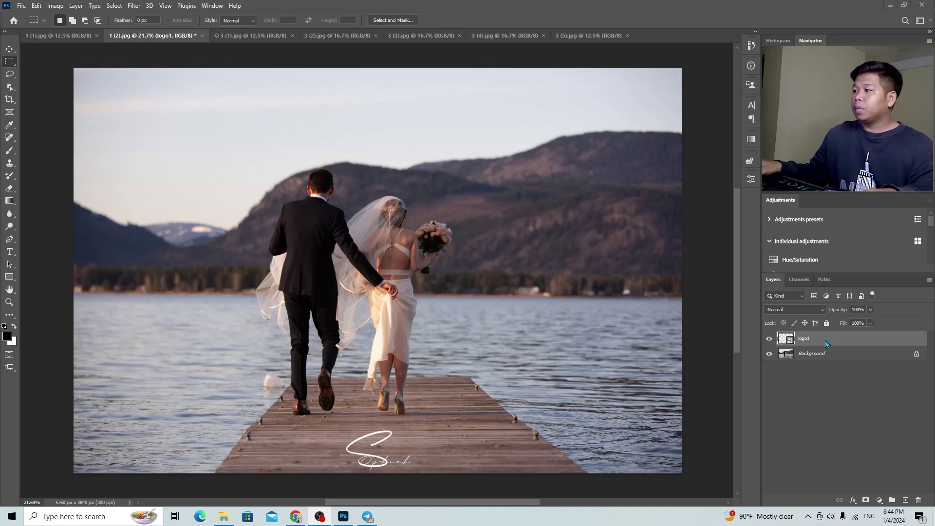
{"action": "key", "text": "Delete"}
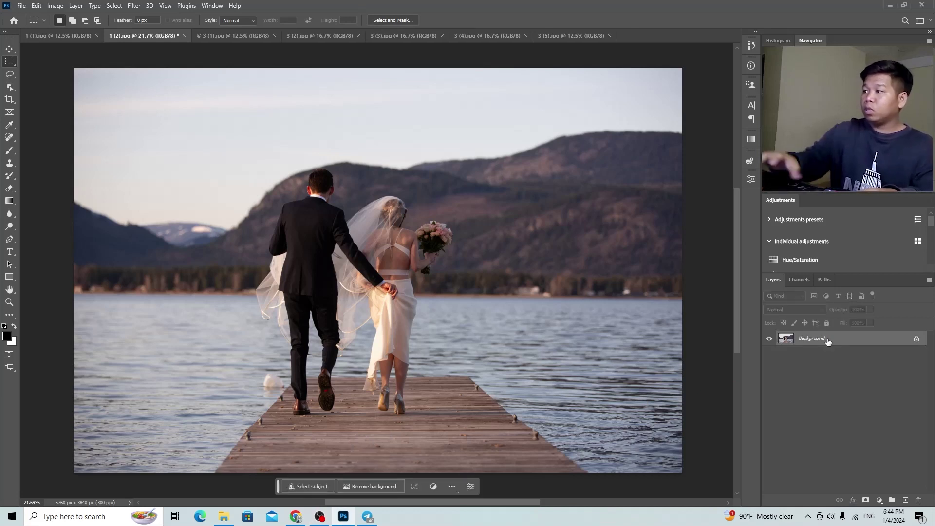
Browse the 3 (1) to 3 (5) photos and return to the 3 (5).jpg white-dress portrait
{"action": "left_click", "coordinate": [556, 38]}
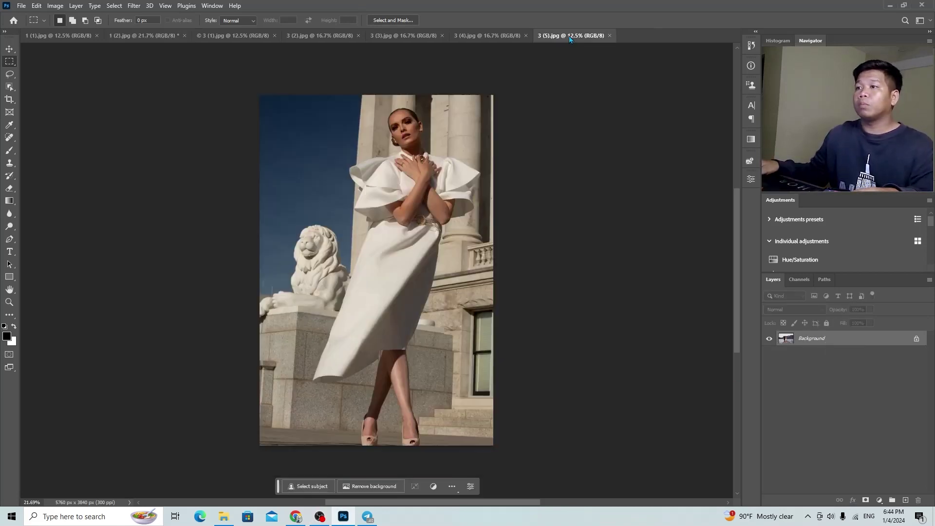
{"action": "left_click", "coordinate": [487, 35]}
{"action": "left_click", "coordinate": [397, 37]}
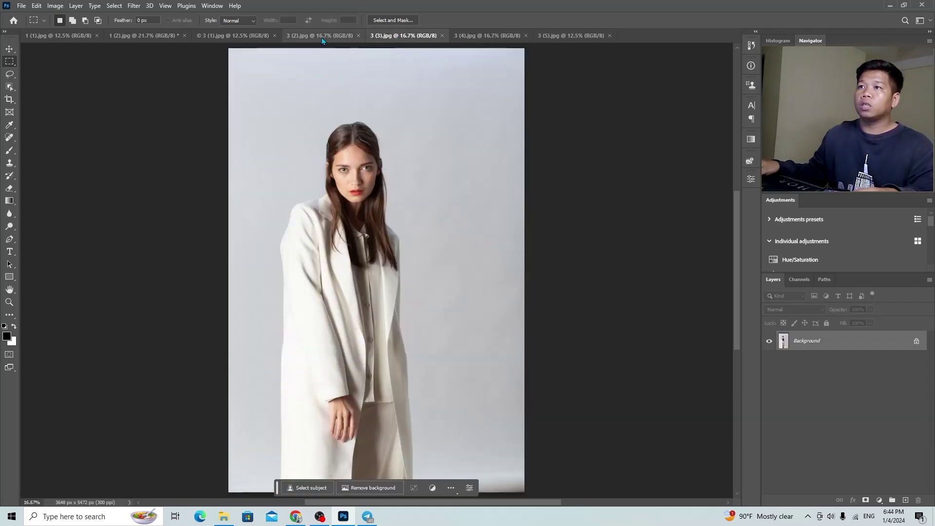
{"action": "left_click", "coordinate": [322, 37]}
{"action": "left_click", "coordinate": [229, 38]}
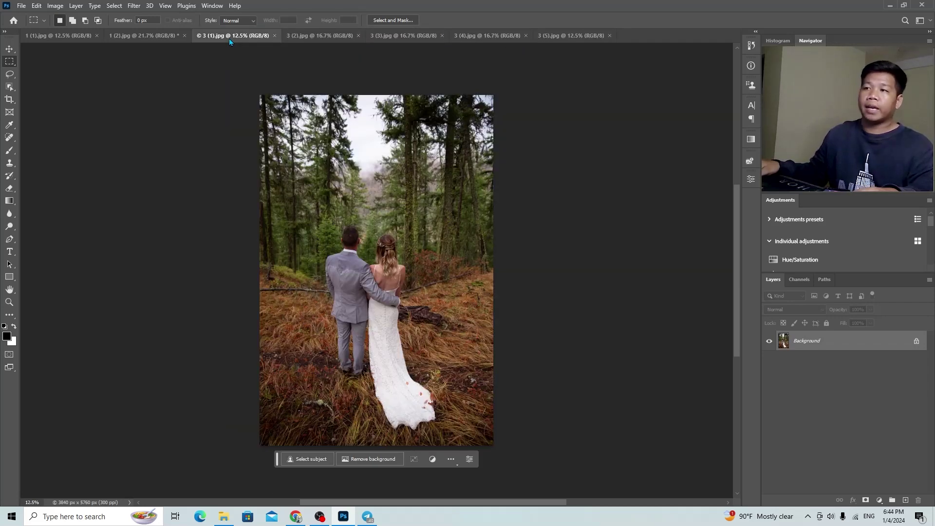
{"action": "left_click", "coordinate": [568, 40]}
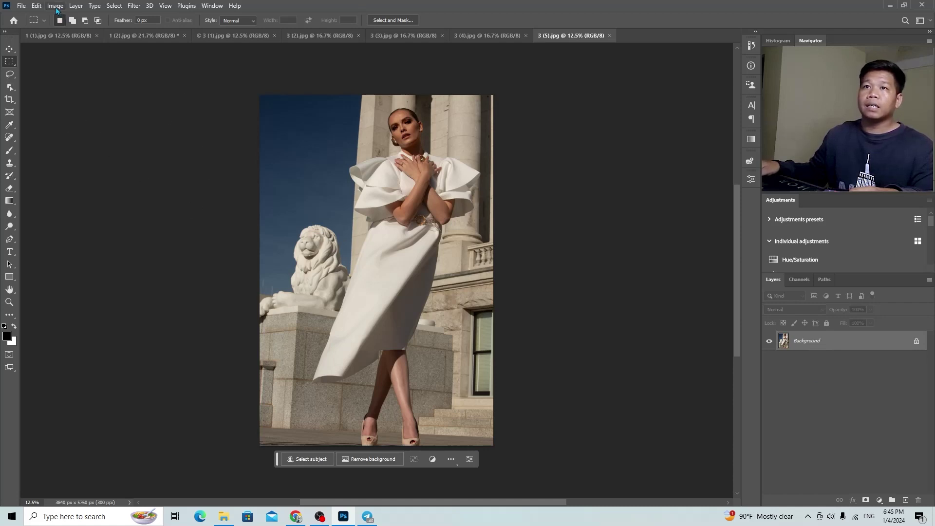
Show the Actions panel and create a new action set named Logo 1
{"action": "left_click", "coordinate": [212, 6]}
{"action": "left_click", "coordinate": [223, 72]}
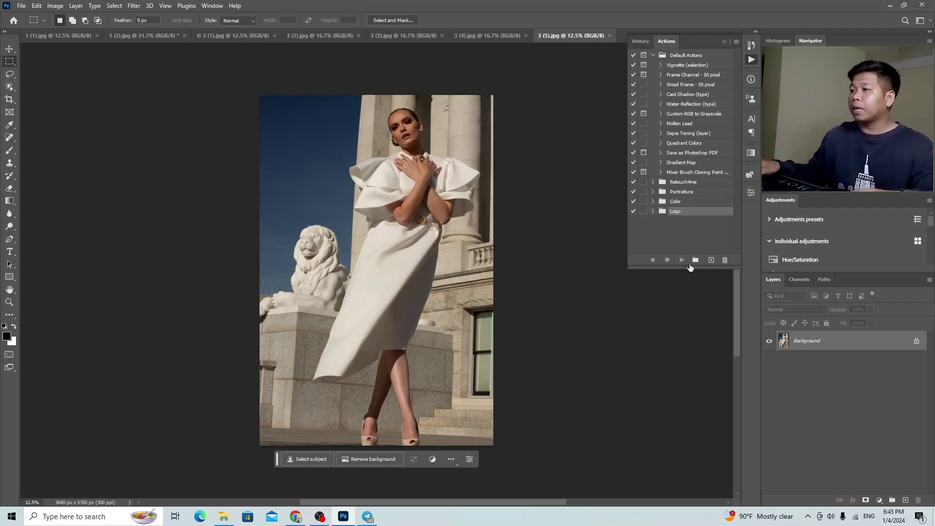
{"action": "left_click", "coordinate": [695, 261]}
{"action": "type", "text": "Logo 1"}
{"action": "key", "text": "Return"}
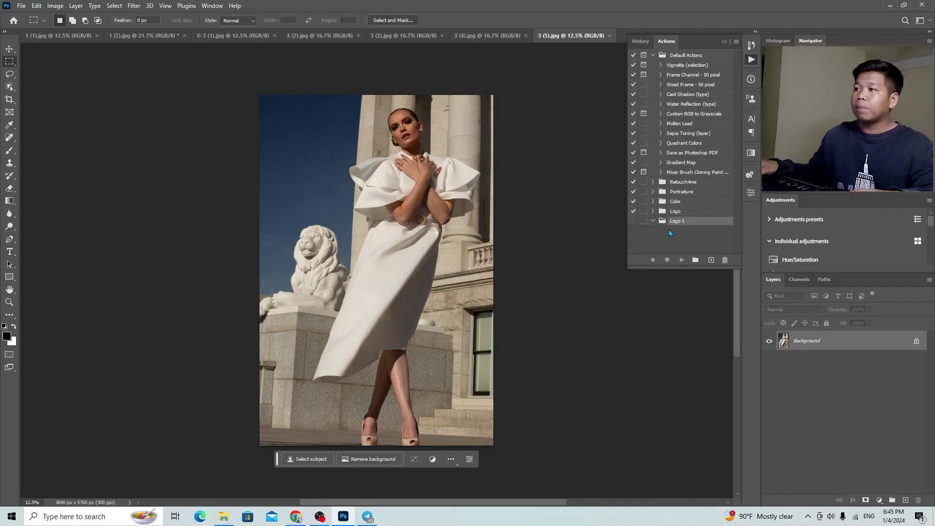
Create an action named Logo 1 in that set and start recording it
{"action": "left_click", "coordinate": [711, 260]}
{"action": "type", "text": "Logo 1"}
{"action": "key", "text": "Return"}
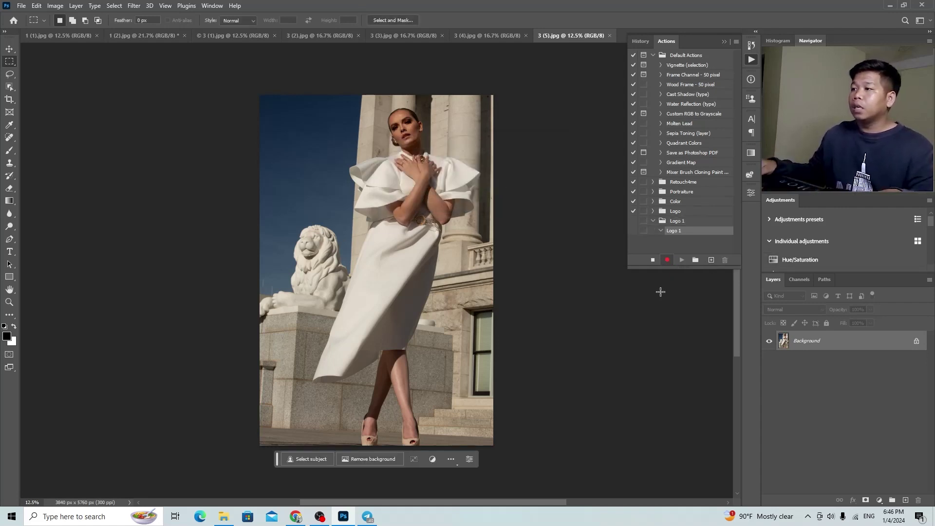
{"action": "left_click", "coordinate": [56, 8]}
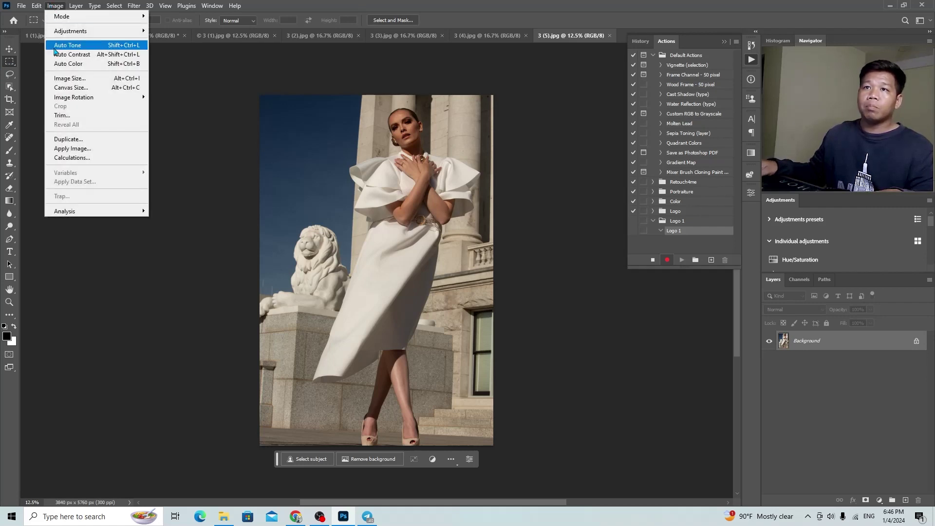
Resize the white-dress portrait to 2000 × 3000 pixels in Image Size
{"action": "left_click", "coordinate": [58, 79]}
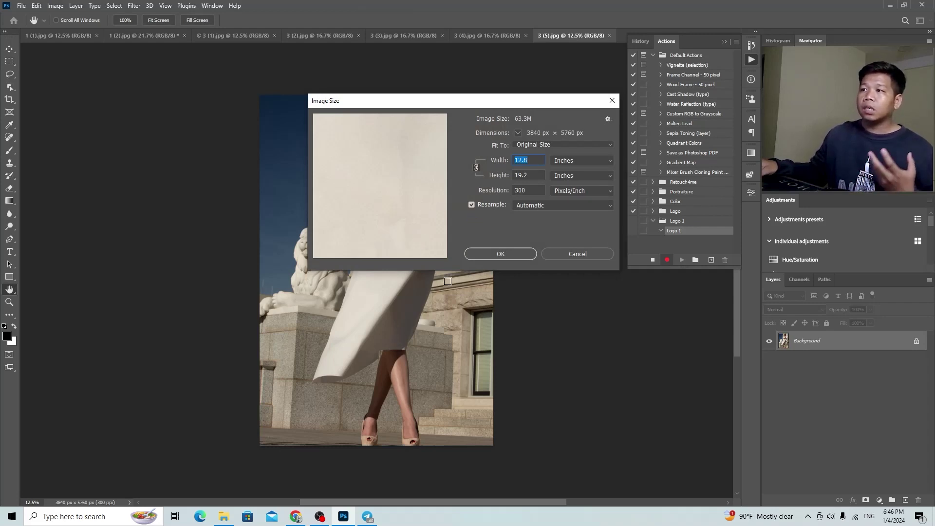
{"action": "left_click", "coordinate": [577, 162]}
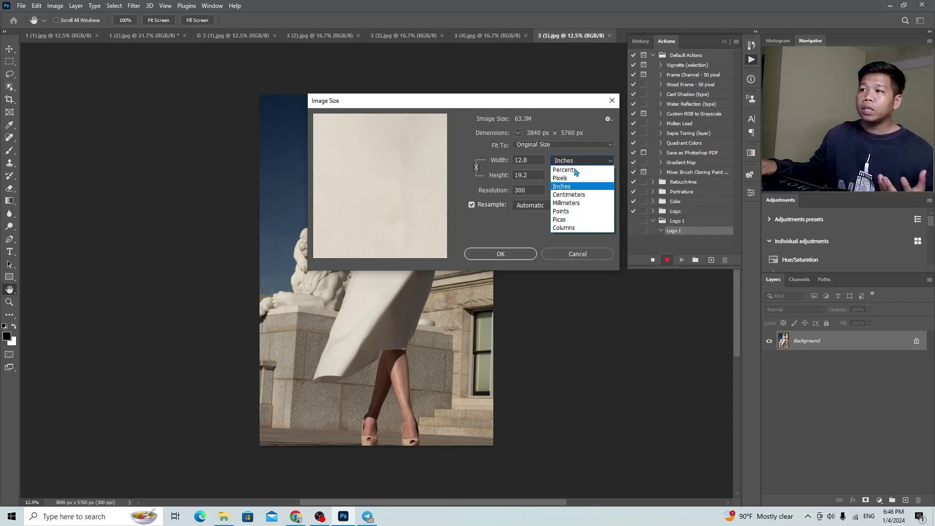
{"action": "left_click", "coordinate": [565, 177]}
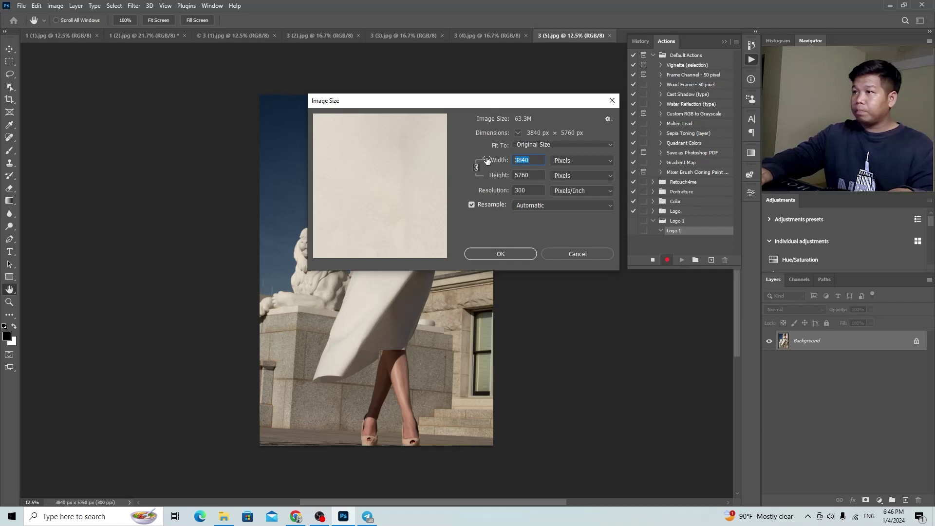
{"action": "type", "text": "200"}
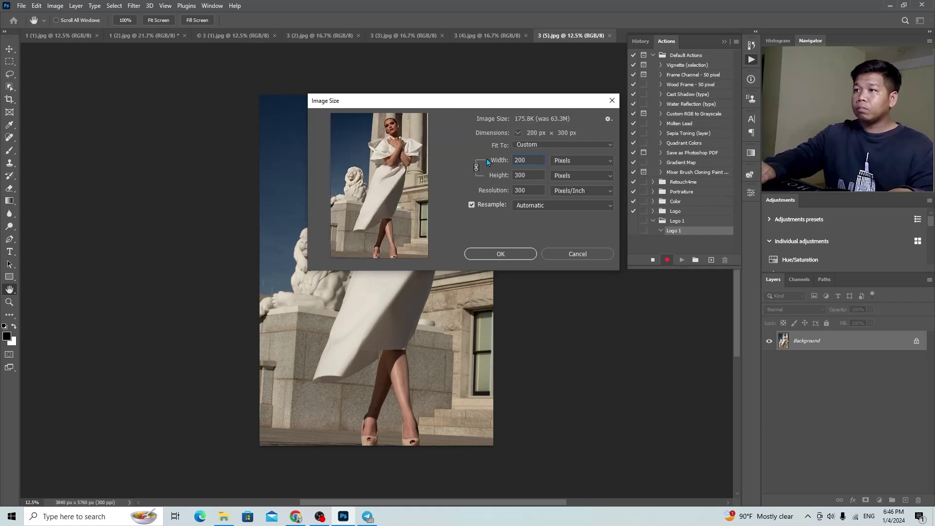
{"action": "type", "text": "0"}
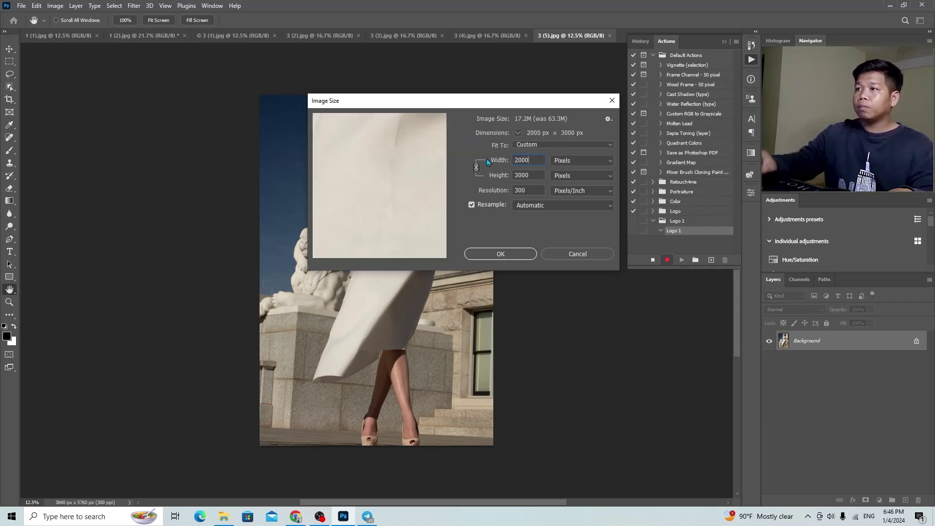
{"action": "key", "text": "alt"}
{"action": "left_click", "coordinate": [395, 196], "text": "alt"}
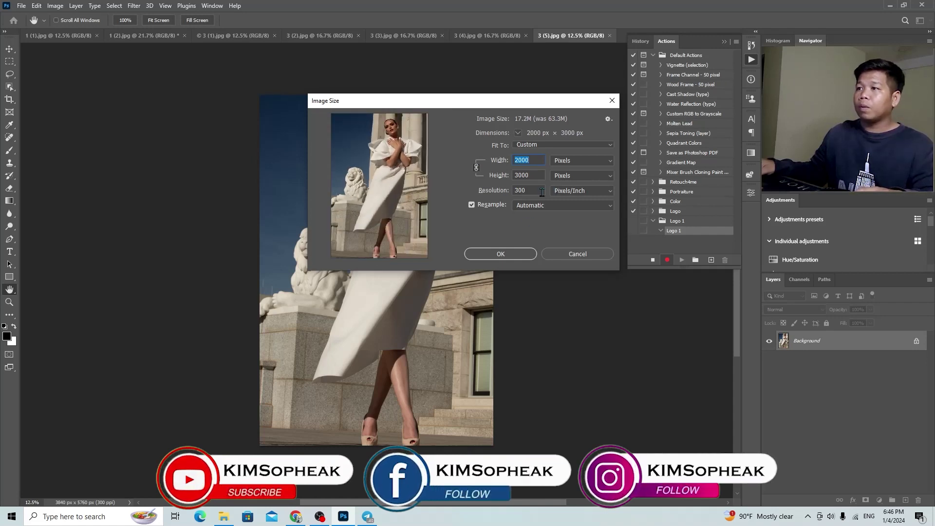
{"action": "left_click", "coordinate": [506, 258]}
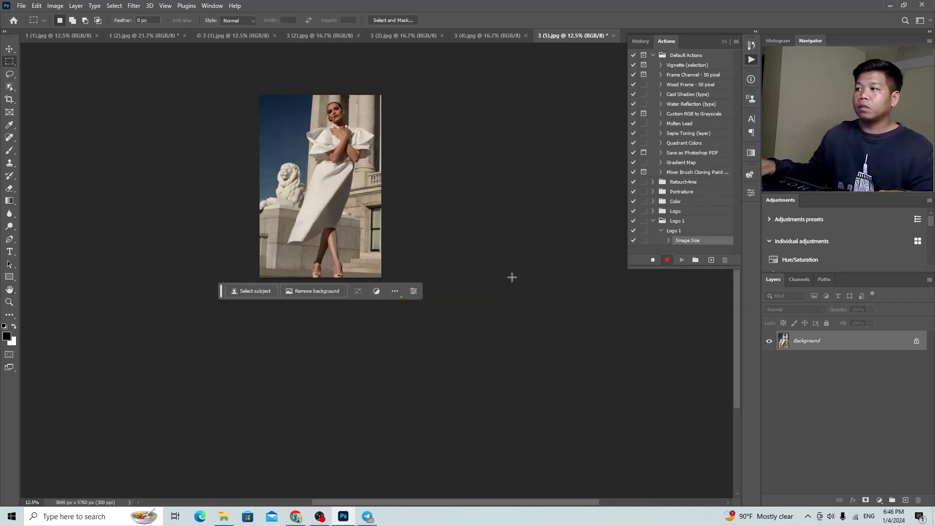
Place logo1 from drive D onto the photo, scaled small in the top-left corner
{"action": "scroll", "coordinate": [386, 245], "scroll_direction": "up", "scroll_amount": 3}
{"action": "scroll", "coordinate": [385, 245], "scroll_direction": "down", "scroll_amount": 1}
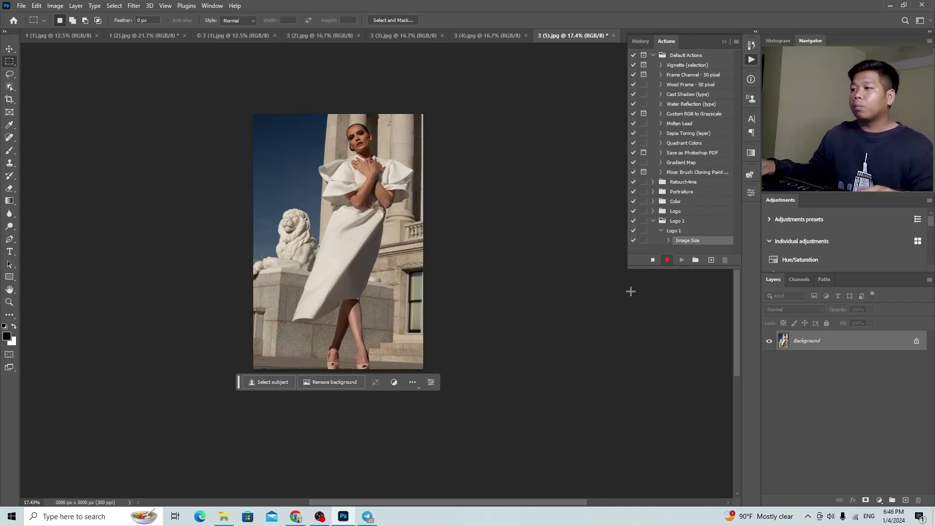
{"action": "left_click", "coordinate": [225, 517]}
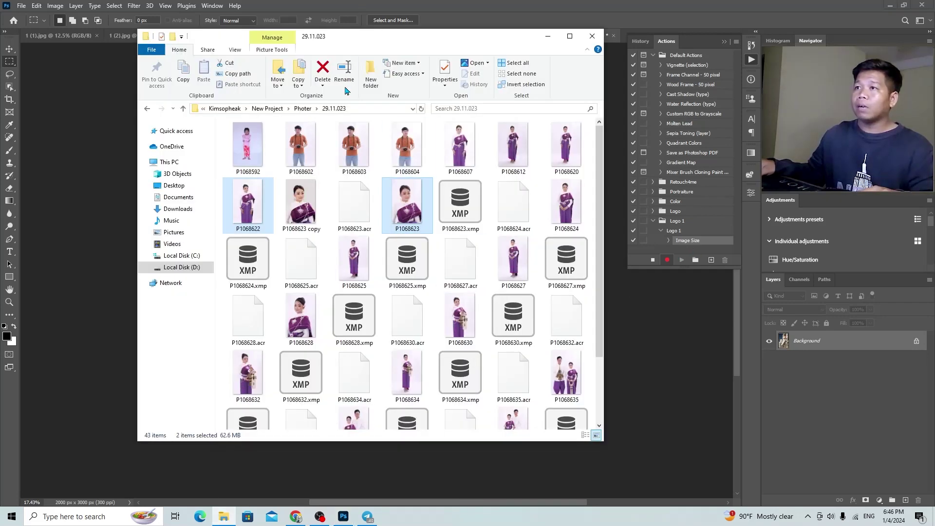
{"action": "left_click", "coordinate": [179, 267]}
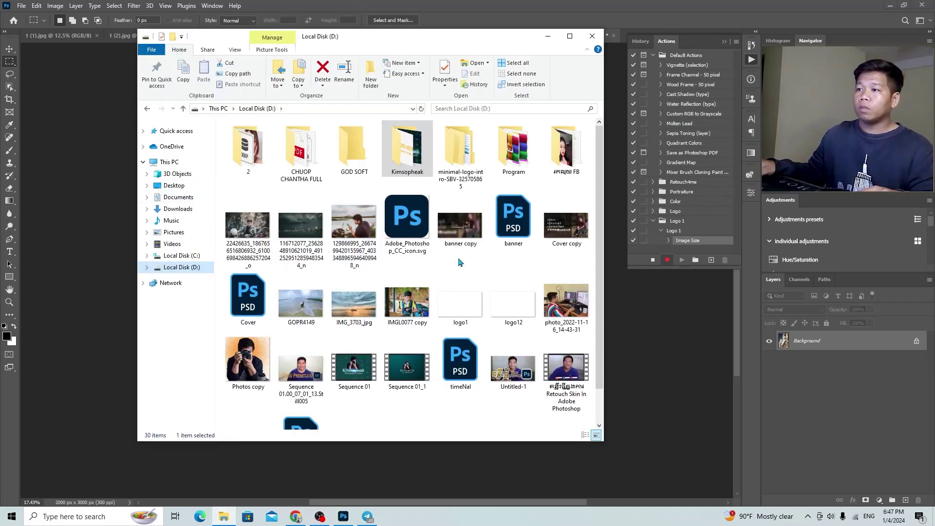
{"action": "left_click_drag", "start_coordinate": [414, 36], "coordinate": [710, 43]}
{"action": "left_click_drag", "start_coordinate": [748, 321], "coordinate": [422, 356]}
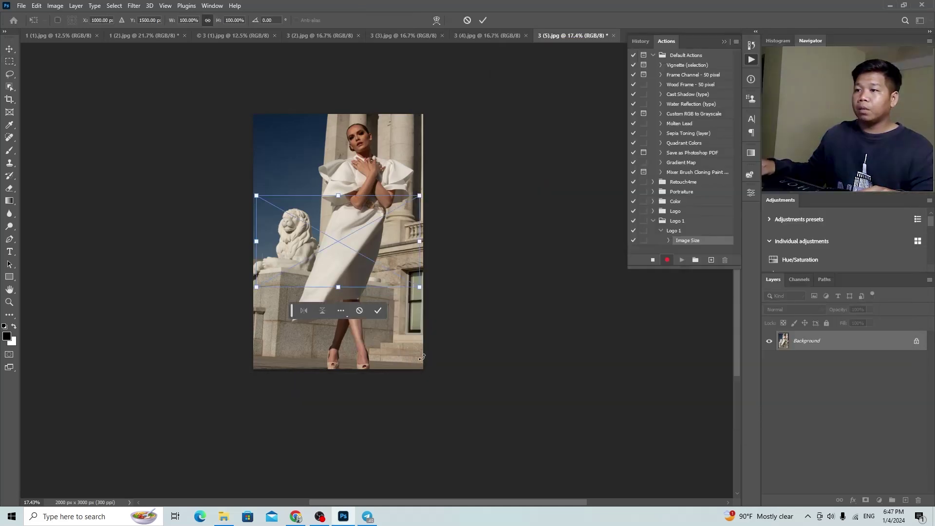
{"action": "mouse_move", "coordinate": [419, 194]}
{"action": "left_mouse_down"}
{"action": "mouse_move", "coordinate": [299, 263]}
{"action": "mouse_move", "coordinate": [284, 135]}
{"action": "mouse_move", "coordinate": [292, 138]}
{"action": "left_mouse_up"}
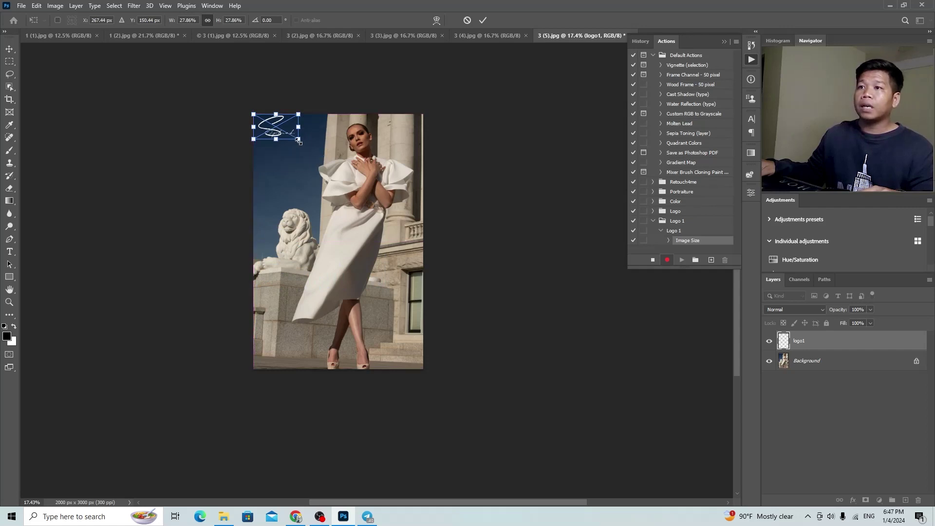
Commit the logo placement and stop recording the Logo 1 action
{"action": "scroll", "coordinate": [288, 181], "scroll_direction": "up", "scroll_amount": 2}
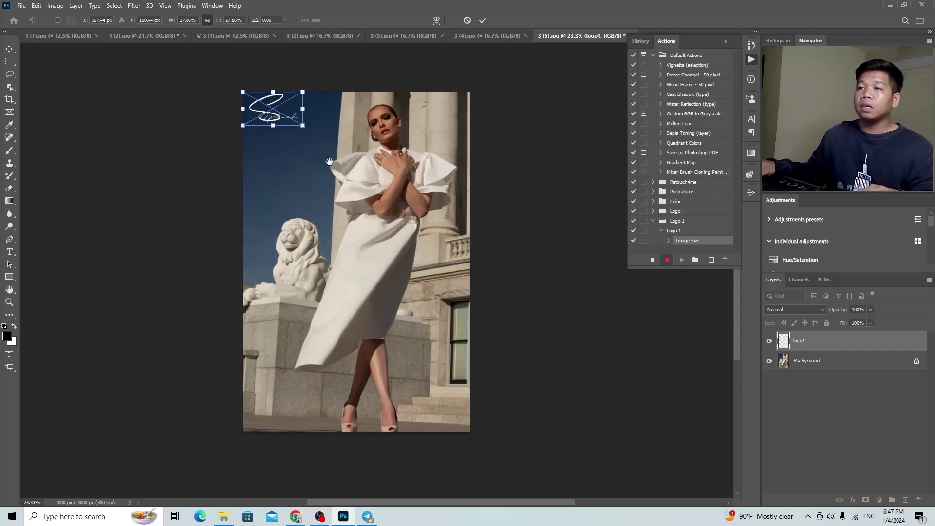
{"action": "scroll", "coordinate": [341, 160], "scroll_direction": "up", "scroll_amount": 1}
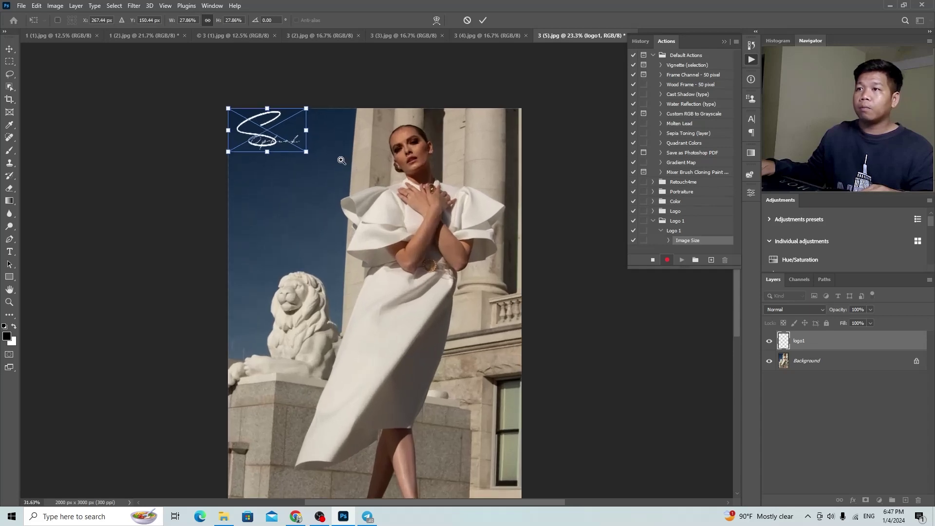
{"action": "scroll", "coordinate": [341, 160], "scroll_direction": "up", "scroll_amount": 2}
{"action": "scroll", "coordinate": [360, 185], "scroll_direction": "down", "scroll_amount": 2}
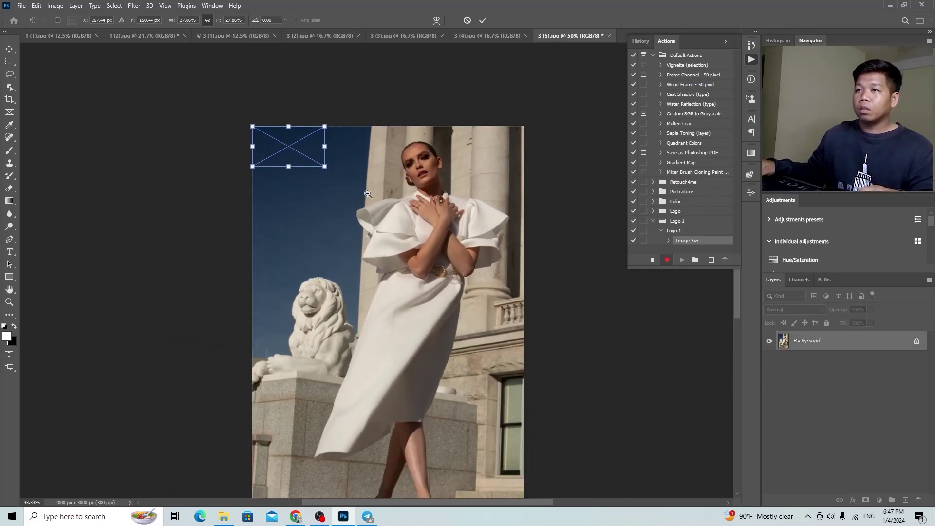
{"action": "scroll", "coordinate": [367, 194], "scroll_direction": "down", "scroll_amount": 1}
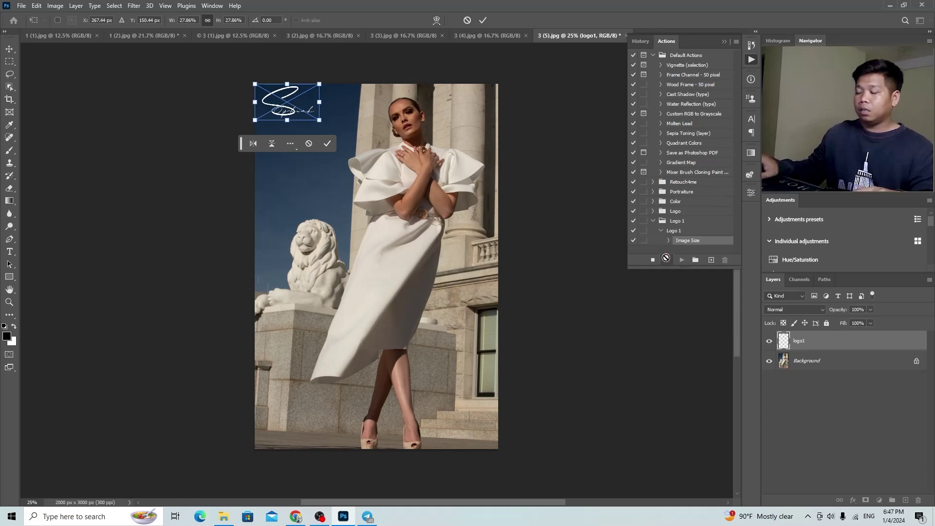
{"action": "key", "text": "Return"}
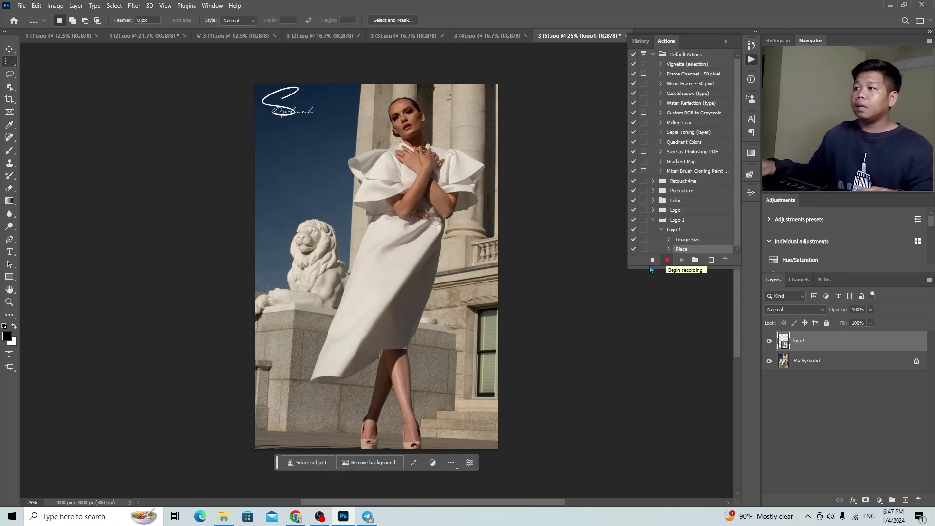
{"action": "left_click", "coordinate": [652, 262]}
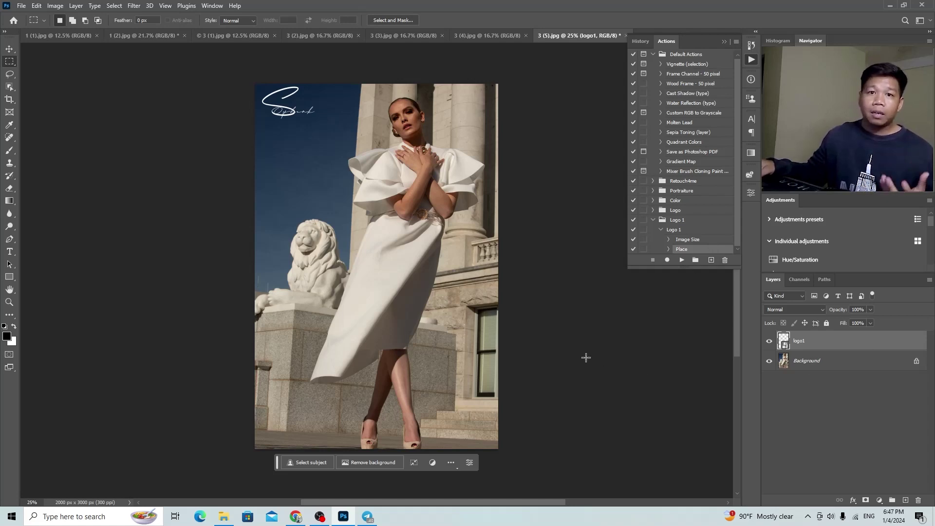
{"action": "left_click", "coordinate": [474, 38]}
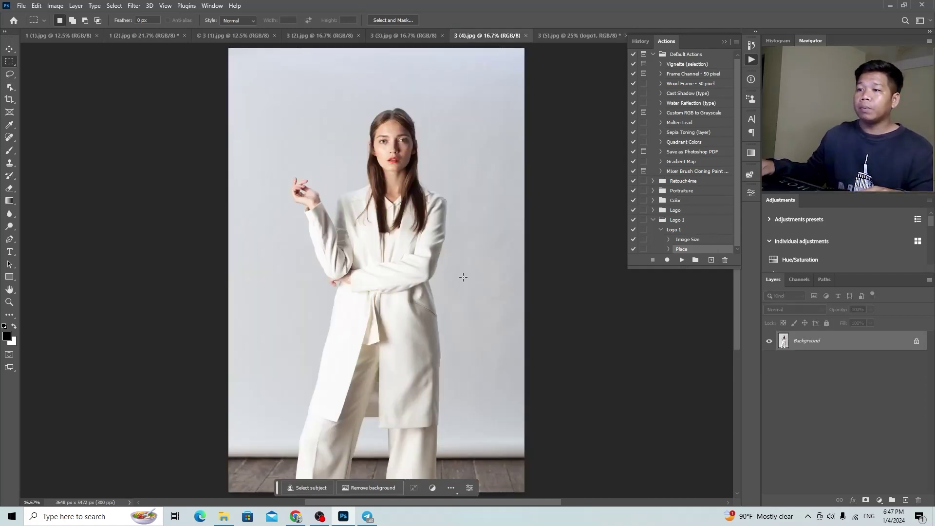
Play the Logo 1 action on photo 3 (4).jpg and check the placed logo
{"action": "left_click", "coordinate": [675, 230]}
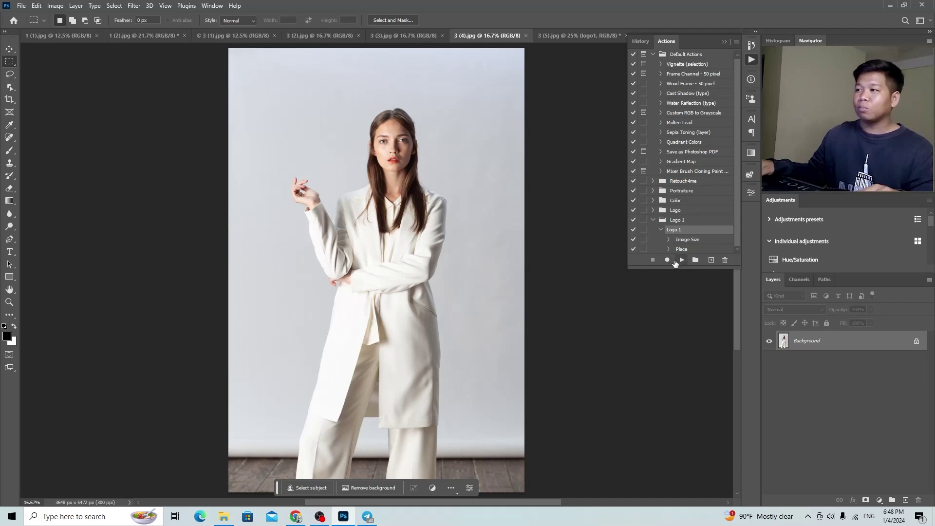
{"action": "left_click", "coordinate": [682, 260]}
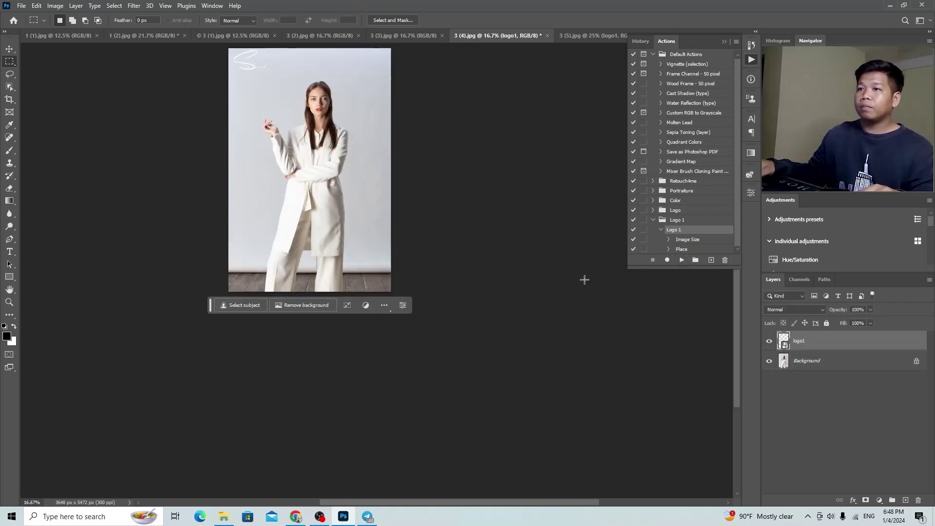
{"action": "left_click_drag", "start_coordinate": [237, 47], "coordinate": [290, 79]}
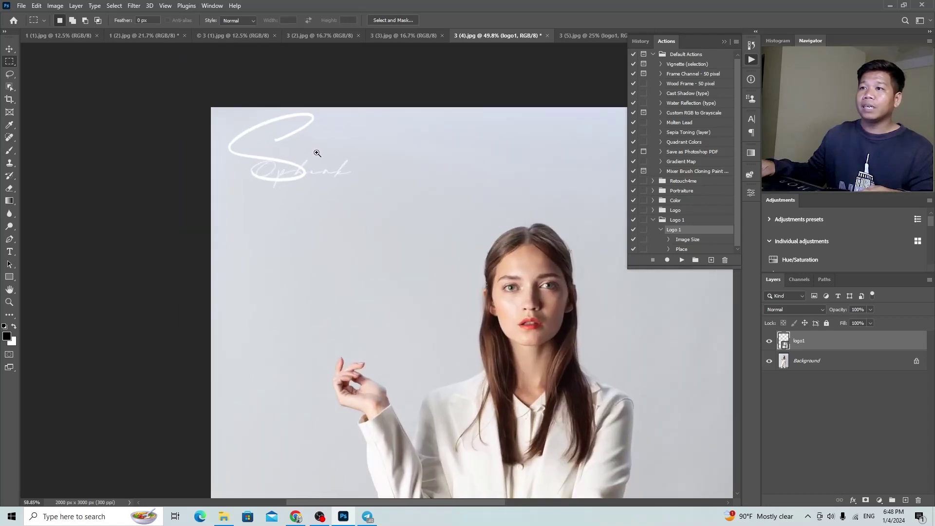
{"action": "left_click_drag", "start_coordinate": [334, 195], "coordinate": [373, 205]}
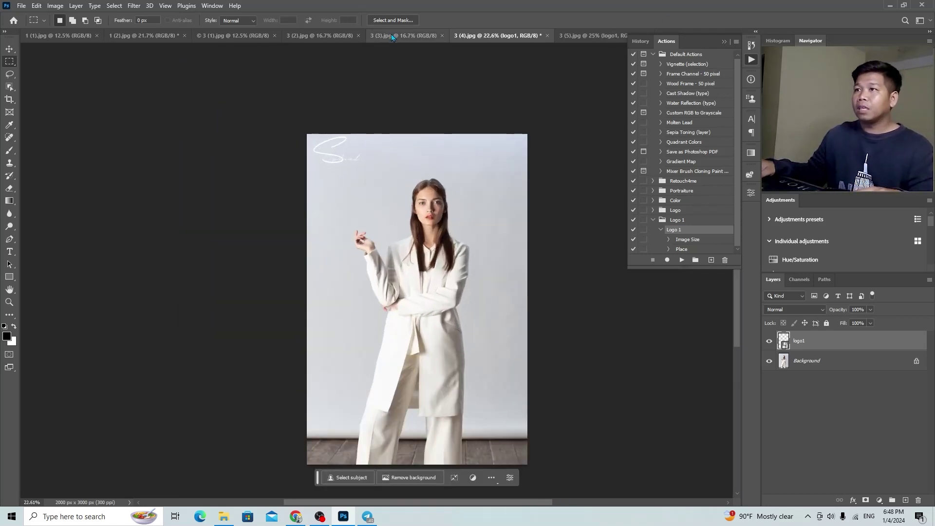
Replay Logo 1 on portraits 3 (3).jpg and 3 (2).jpg
{"action": "left_click", "coordinate": [403, 36]}
{"action": "scroll", "coordinate": [502, 199], "scroll_direction": "down", "scroll_amount": 2}
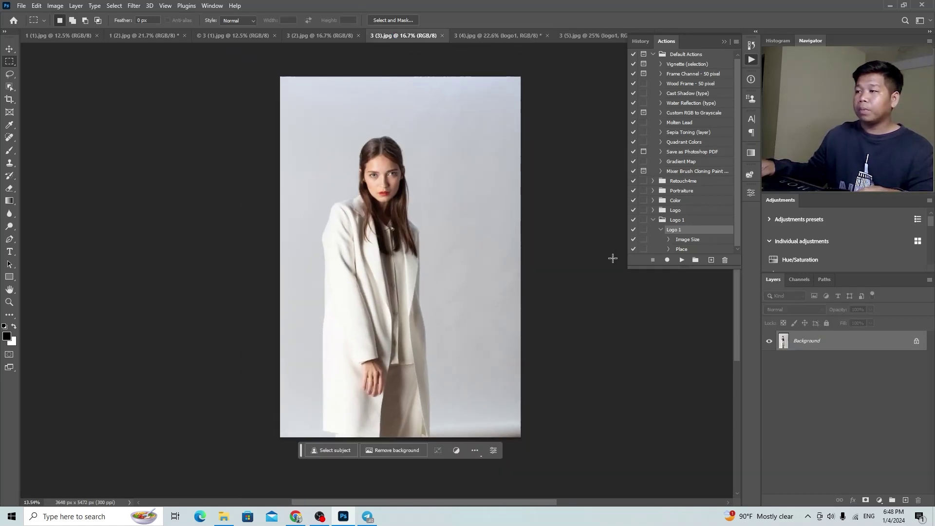
{"action": "left_click", "coordinate": [680, 261]}
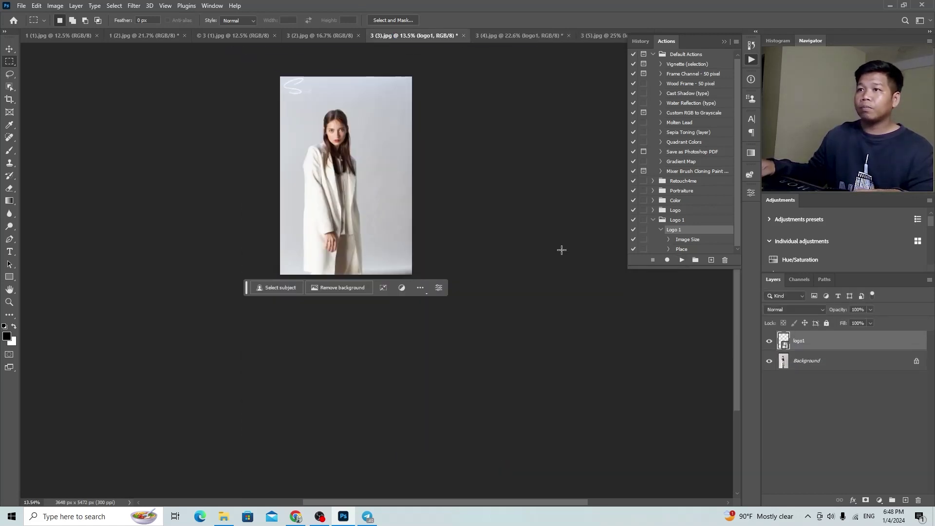
{"action": "left_click_drag", "start_coordinate": [303, 76], "coordinate": [350, 80]}
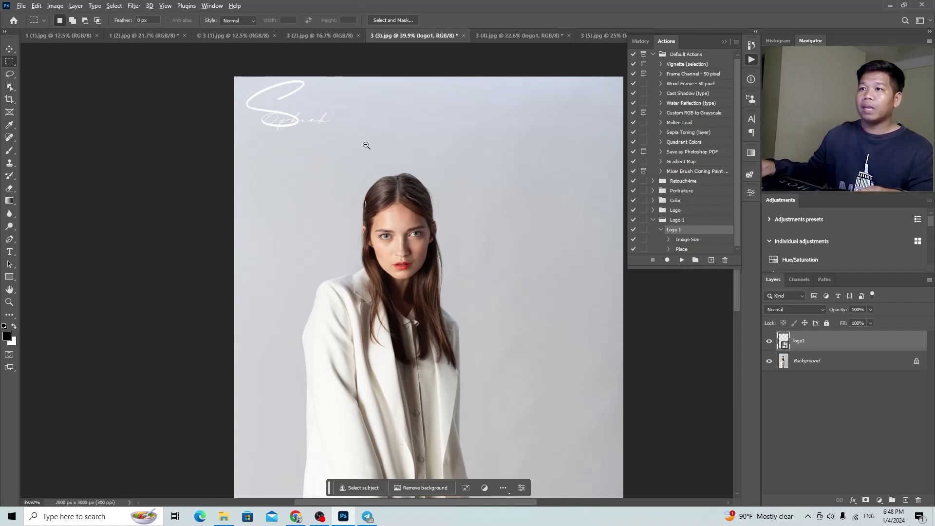
{"action": "left_click_drag", "start_coordinate": [365, 144], "coordinate": [340, 183]}
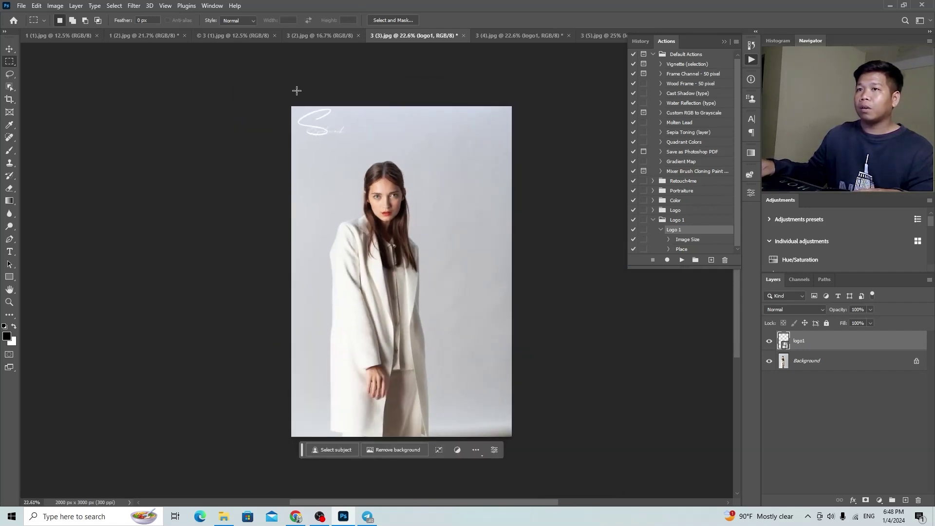
{"action": "left_click", "coordinate": [319, 35]}
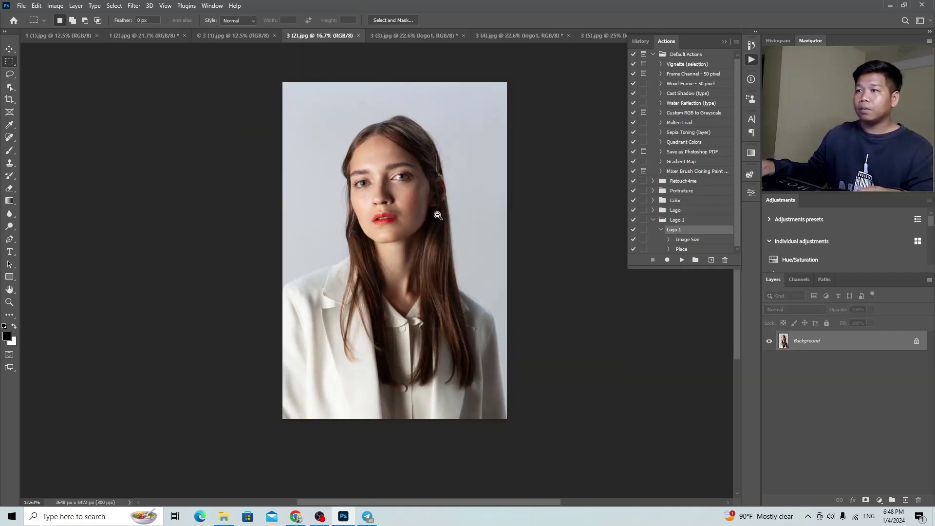
{"action": "left_click", "coordinate": [680, 261]}
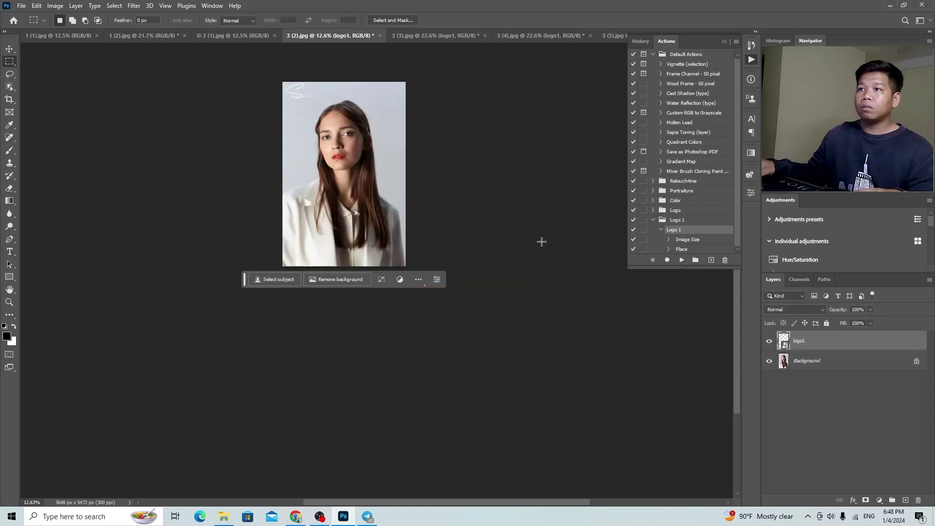
{"action": "scroll", "coordinate": [366, 90], "scroll_direction": "up", "scroll_amount": 5}
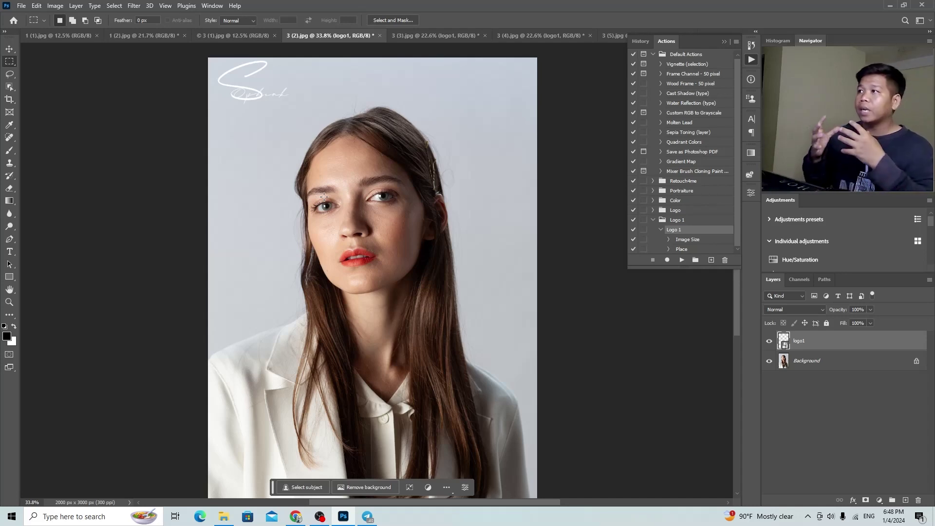
{"action": "left_click", "coordinate": [252, 37]}
Play Logo 1 on forest photo 3 (1).jpg and fit it to the window
{"action": "left_click", "coordinate": [680, 260]}
{"action": "key", "text": "ctrl+0"}
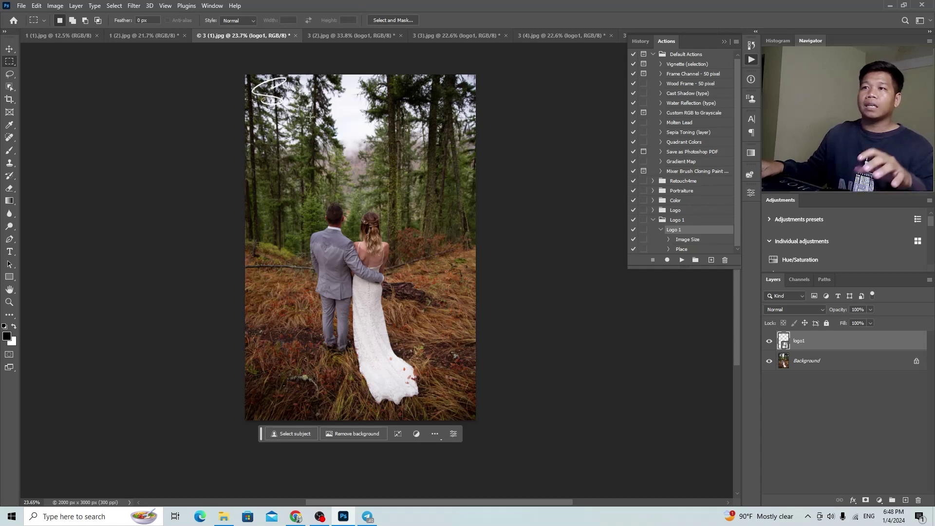
{"action": "left_click", "coordinate": [684, 249]}
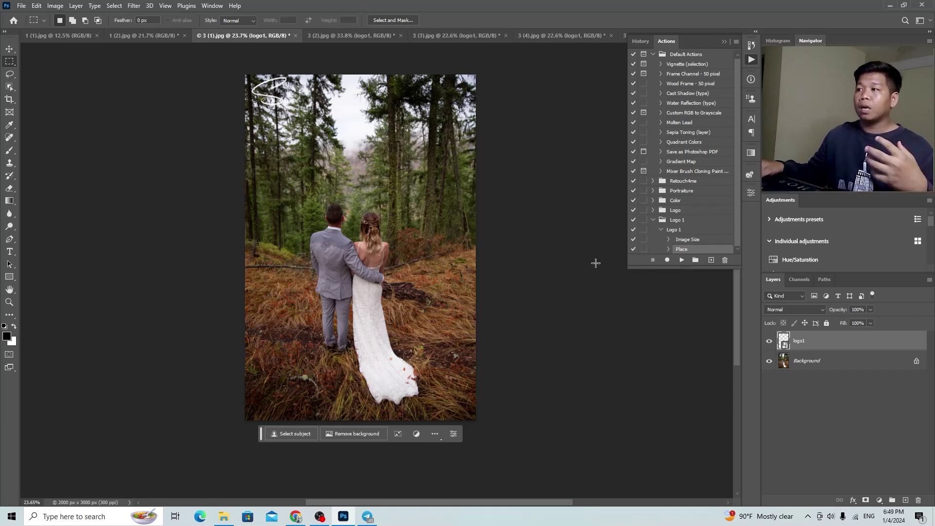
On dock photo 1 (2).jpg, create a Logo 2 action in the Logo 1 set and record
{"action": "left_click", "coordinate": [136, 39]}
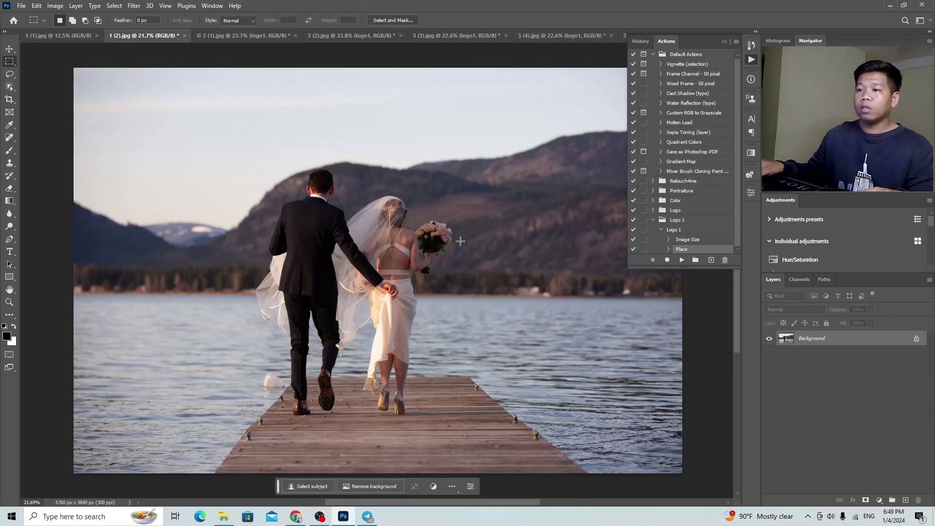
{"action": "scroll", "coordinate": [465, 230], "scroll_direction": "down", "scroll_amount": 2}
{"action": "scroll", "coordinate": [464, 229], "scroll_direction": "up", "scroll_amount": 1}
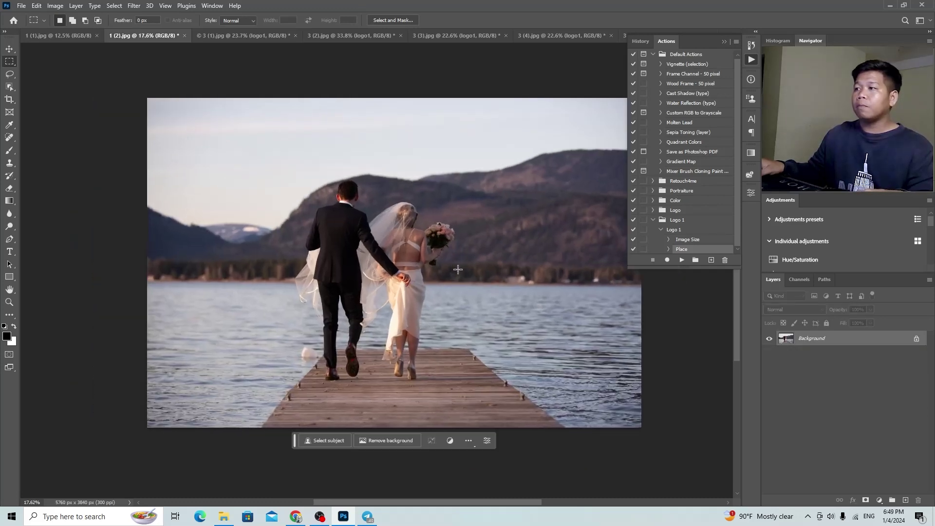
{"action": "left_click", "coordinate": [681, 231]}
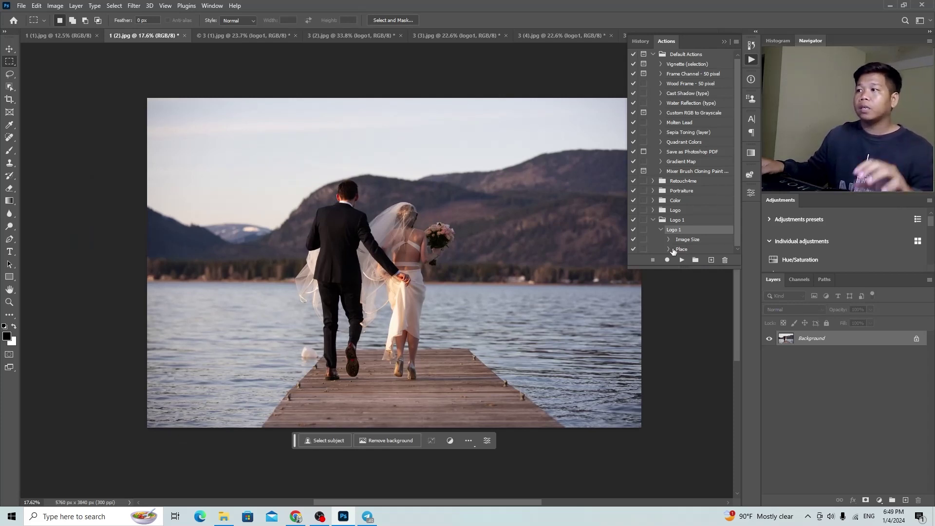
{"action": "left_click", "coordinate": [710, 260]}
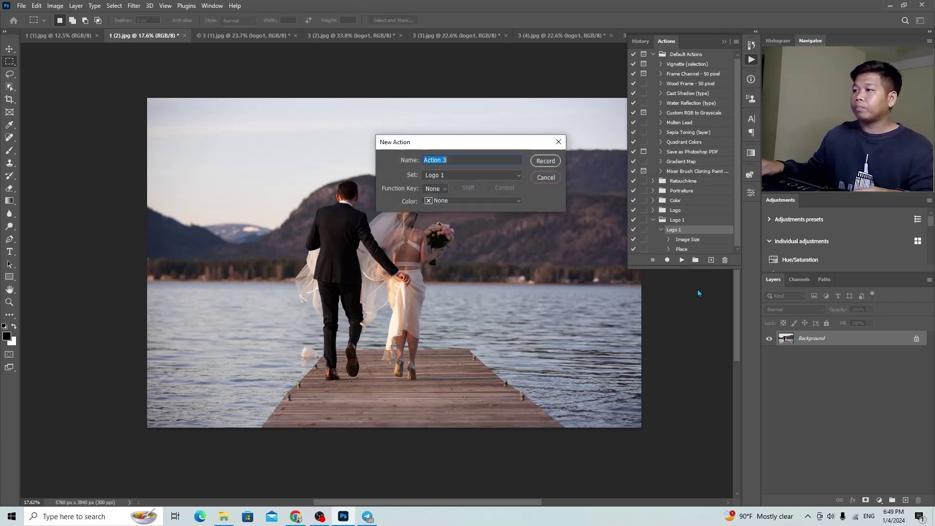
{"action": "left_click", "coordinate": [541, 179]}
{"action": "left_click", "coordinate": [709, 259]}
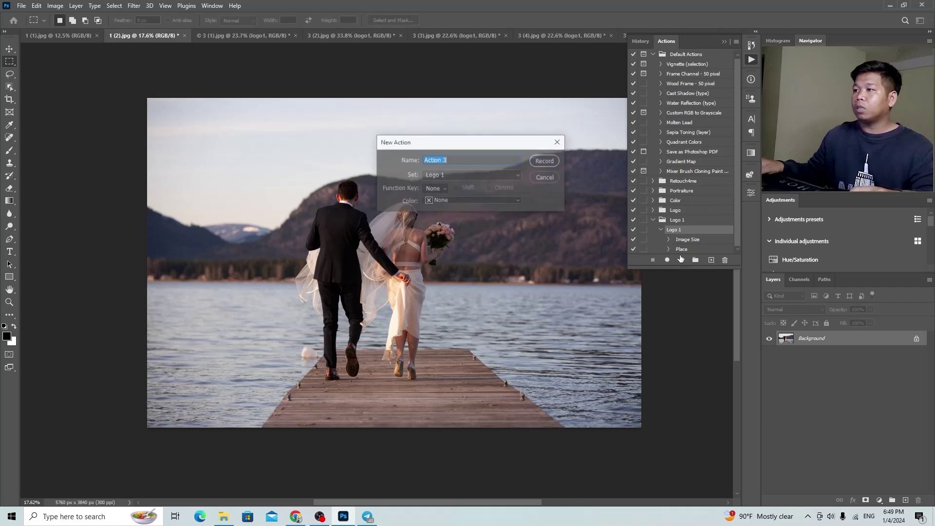
{"action": "type", "text": "Logo 2"}
{"action": "left_click", "coordinate": [537, 166]}
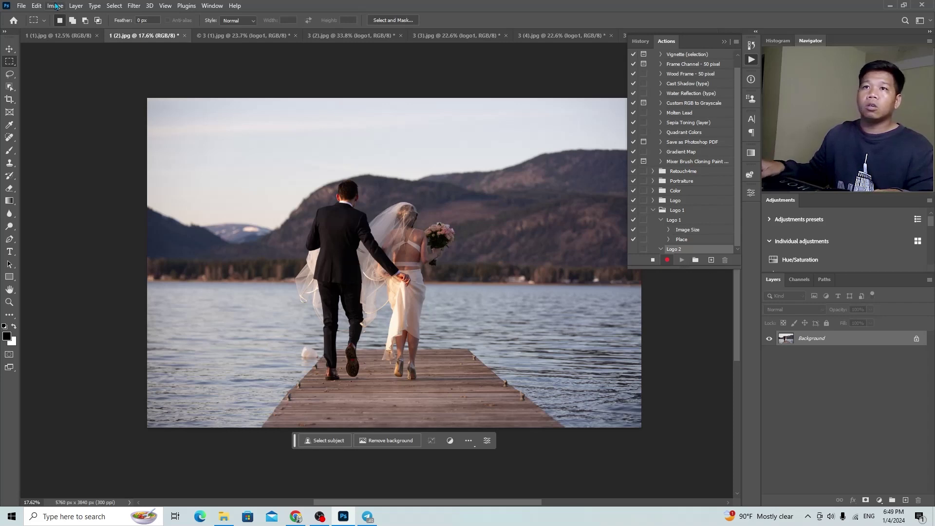
Set the dock photo's image size to 4500 × 3000 pixels
{"action": "left_click", "coordinate": [55, 6]}
{"action": "left_click", "coordinate": [76, 78]}
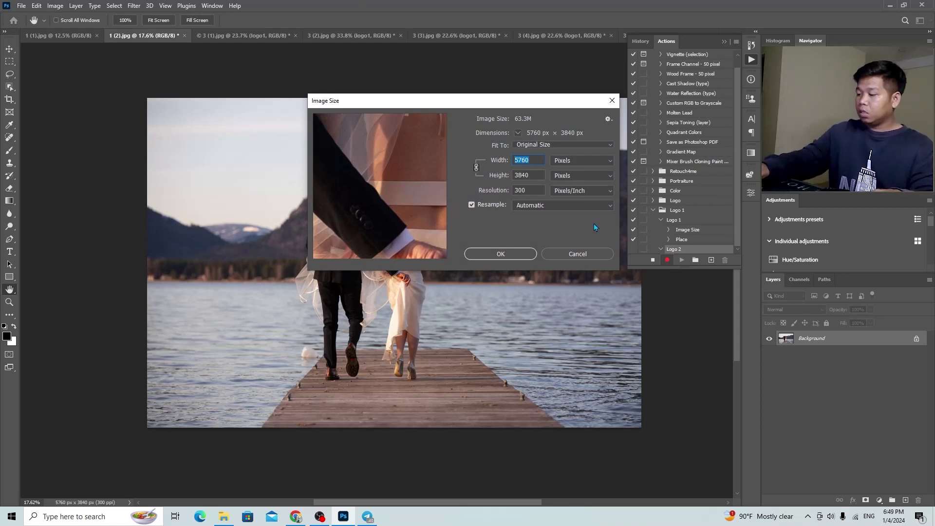
{"action": "type", "text": "2000"}
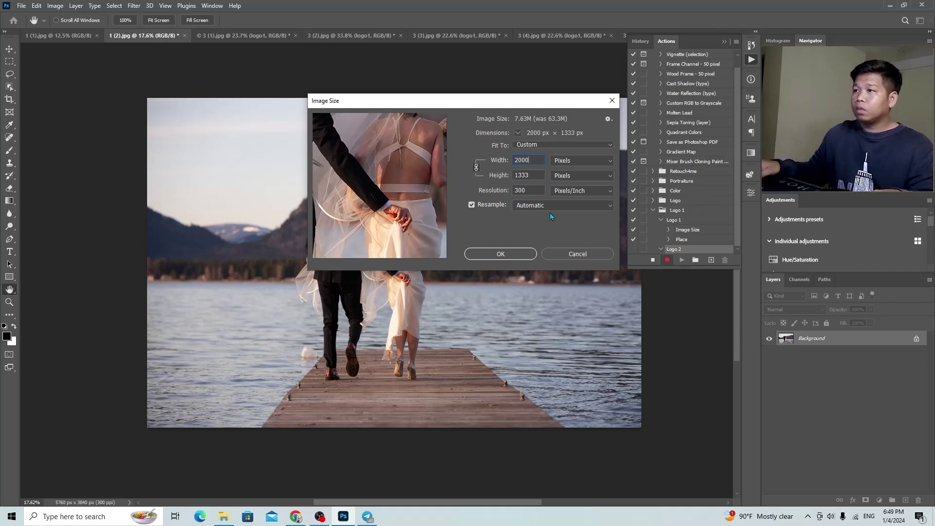
{"action": "type", "text": "300"}
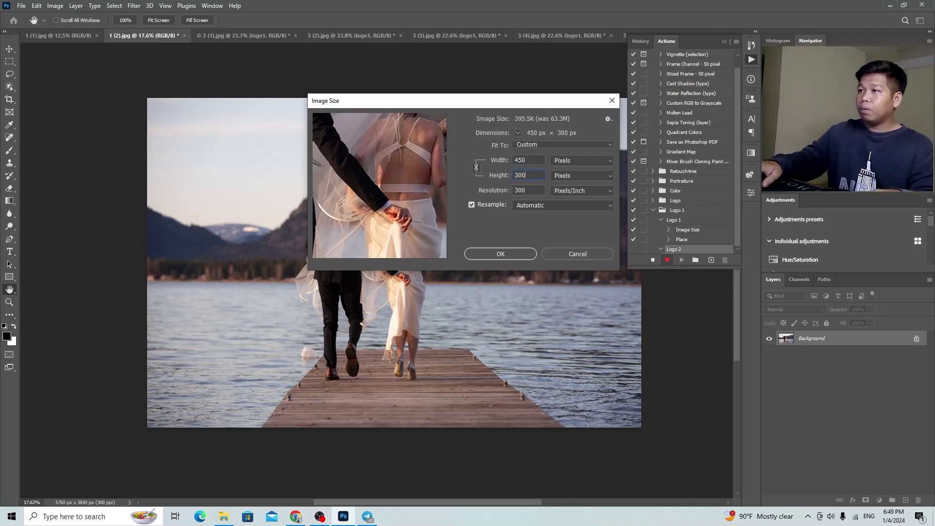
{"action": "type", "text": "0"}
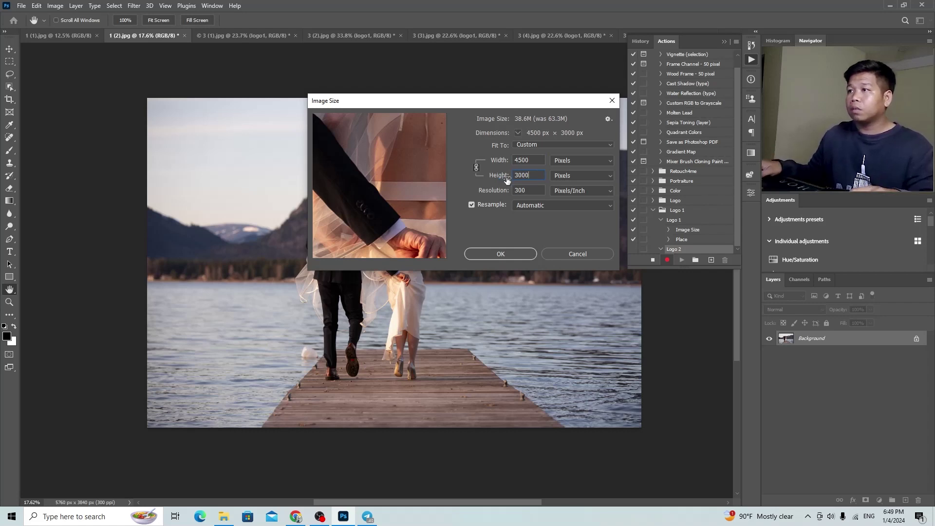
{"action": "left_click", "coordinate": [509, 254]}
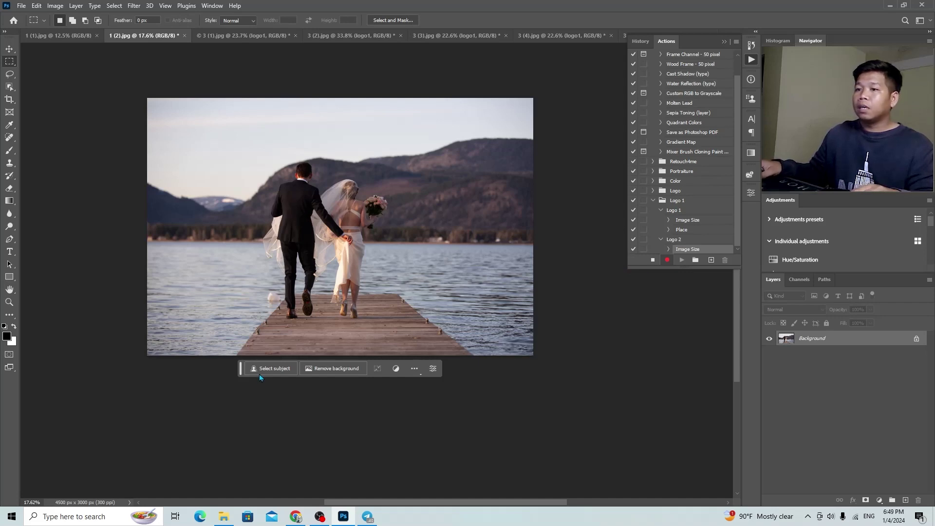
{"action": "left_click", "coordinate": [224, 516]}
Place logo1 on the pier photo, shrunk to about 42% at bottom centre, and commit
{"action": "left_click_drag", "start_coordinate": [752, 307], "coordinate": [369, 313]}
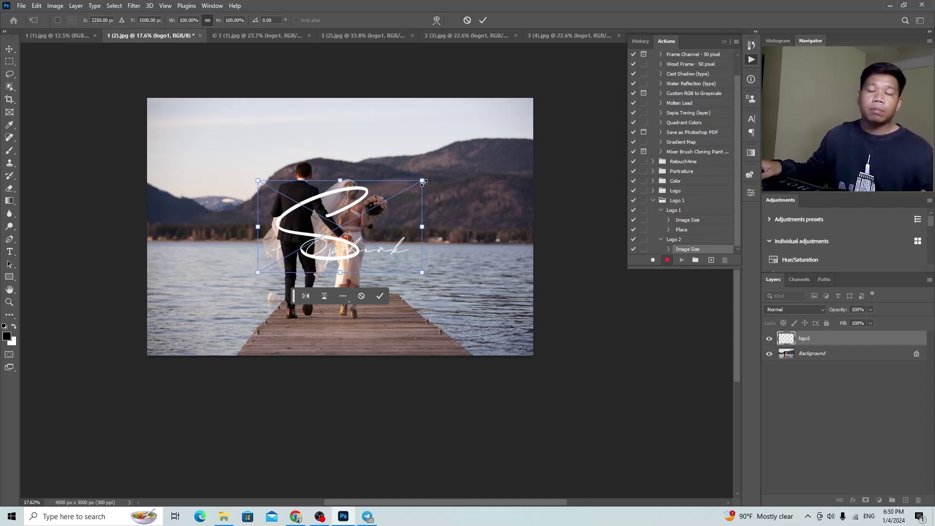
{"action": "mouse_move", "coordinate": [423, 182]}
{"action": "left_mouse_down"}
{"action": "mouse_move", "coordinate": [325, 234]}
{"action": "mouse_move", "coordinate": [357, 340]}
{"action": "left_mouse_up"}
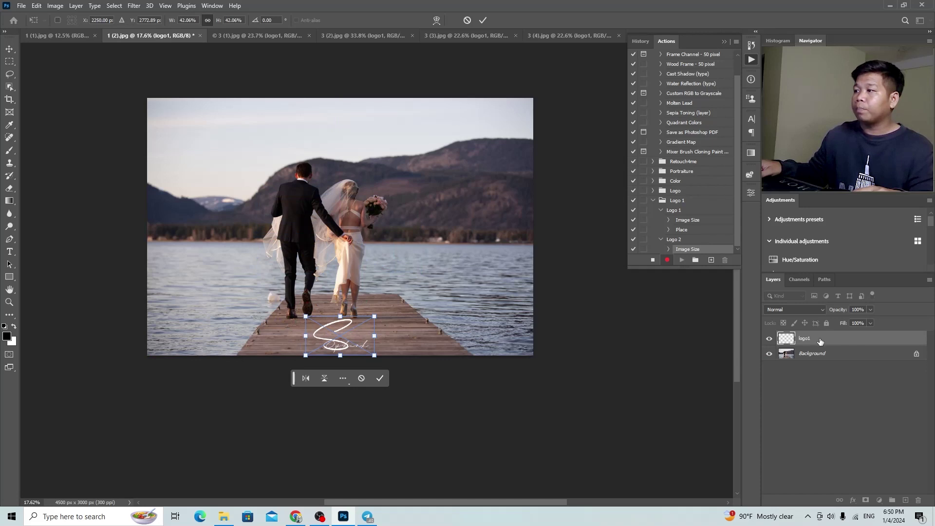
{"action": "key", "text": "Return"}
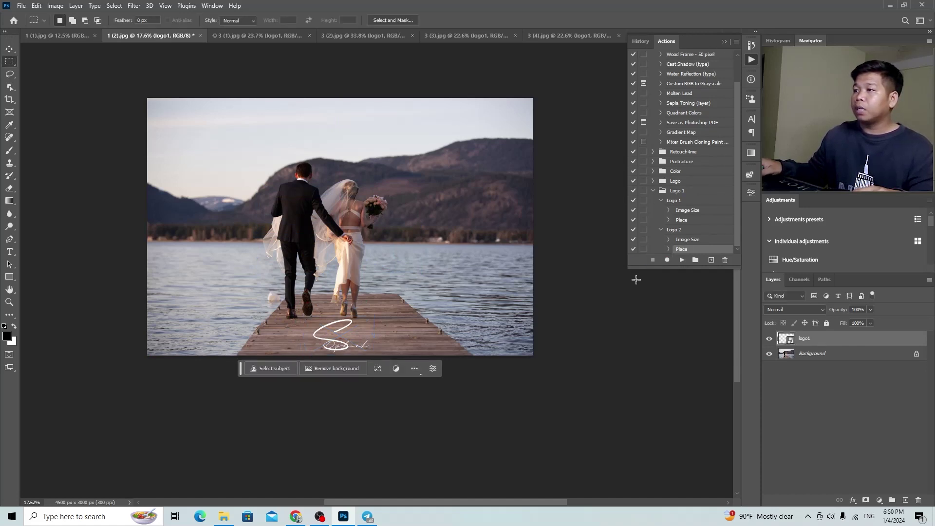
Play the Logo 2 action on Monument Valley photo 1 (1).jpg
{"action": "left_click", "coordinate": [74, 37]}
{"action": "scroll", "coordinate": [485, 254], "scroll_direction": "down", "scroll_amount": 2}
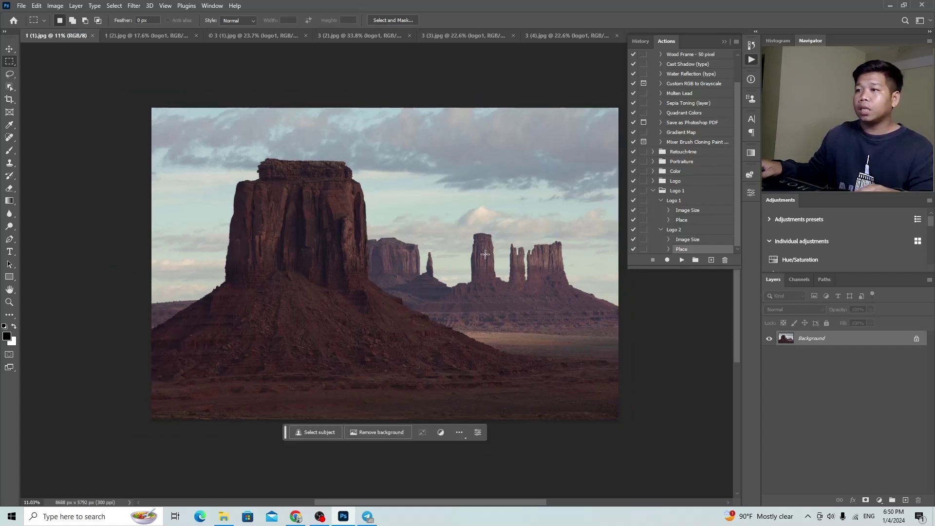
{"action": "left_click", "coordinate": [682, 231]}
{"action": "left_click", "coordinate": [681, 261]}
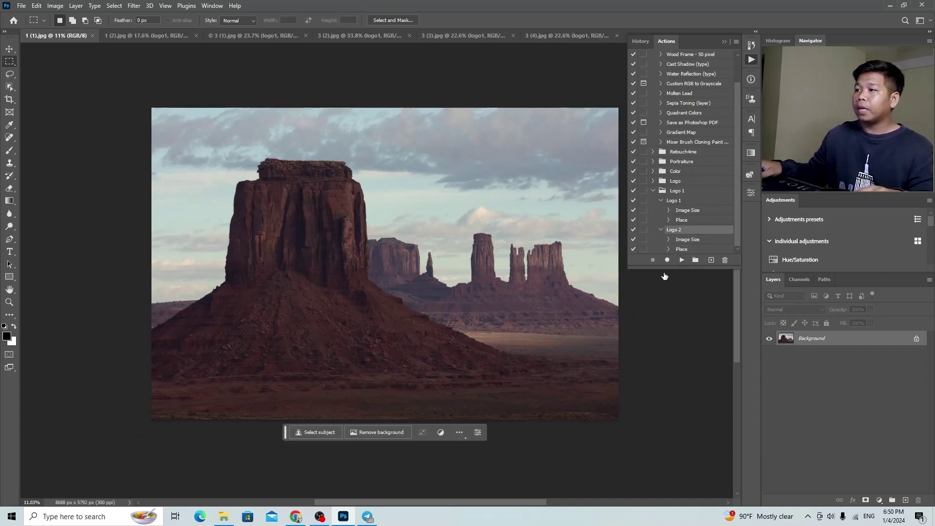
{"action": "scroll", "coordinate": [174, 262], "scroll_direction": "up", "scroll_amount": 3}
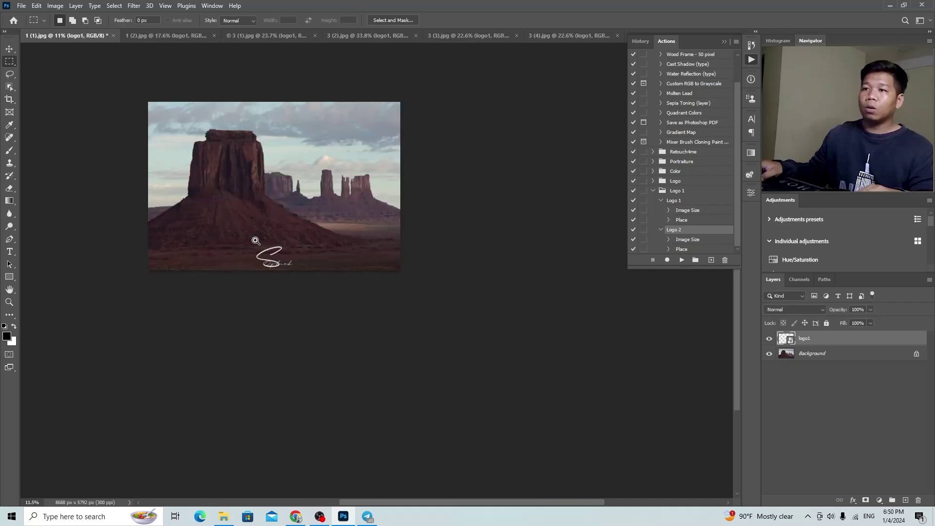